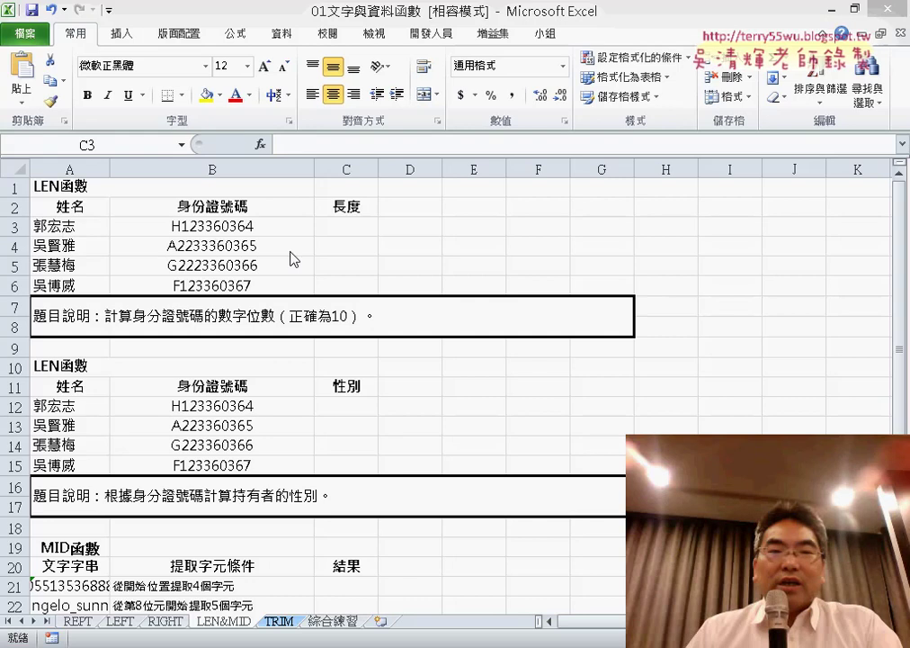
Step: Insert a LEN function into C3 from the Text category of Insert Function
left_click(342, 229)
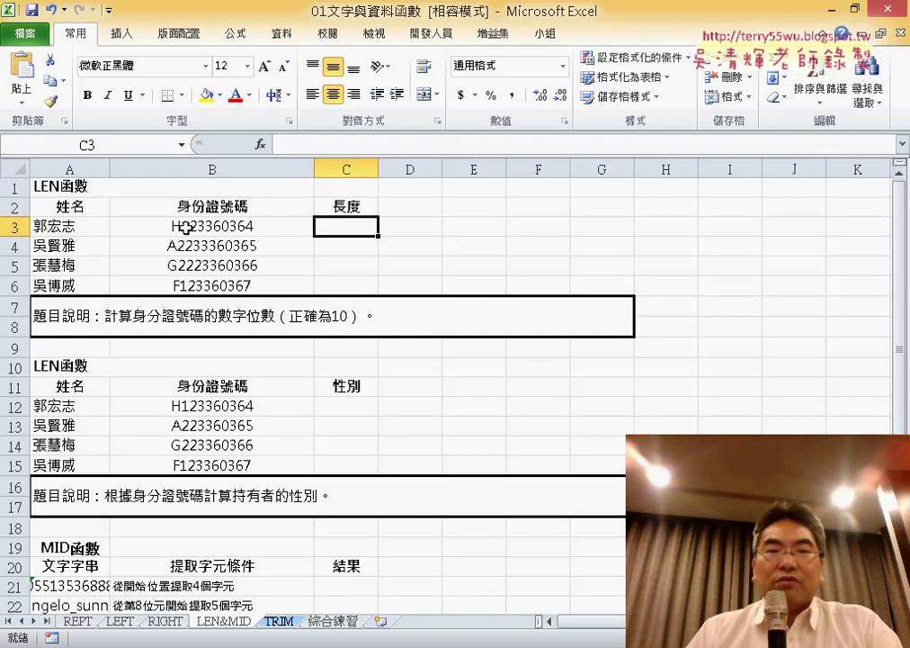
left_click_drag(185, 228, 260, 286)
left_click(350, 232)
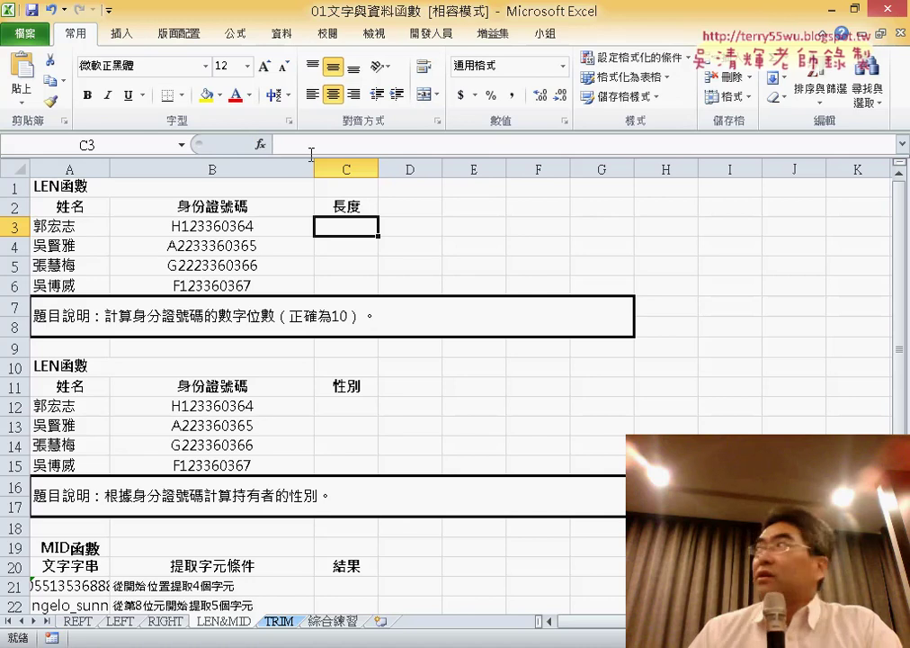
left_click(260, 145)
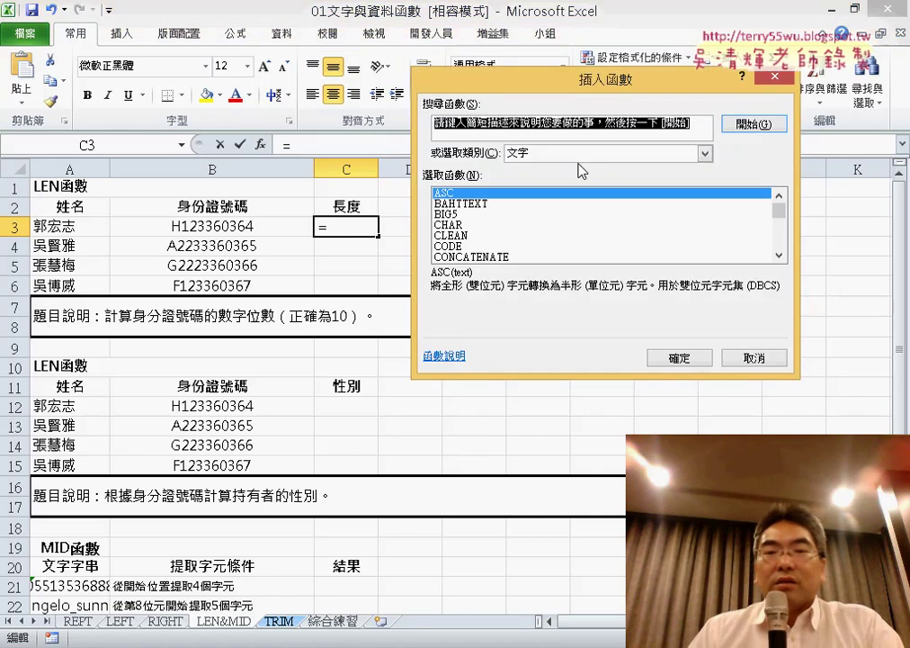
left_click_drag(782, 215, 782, 227)
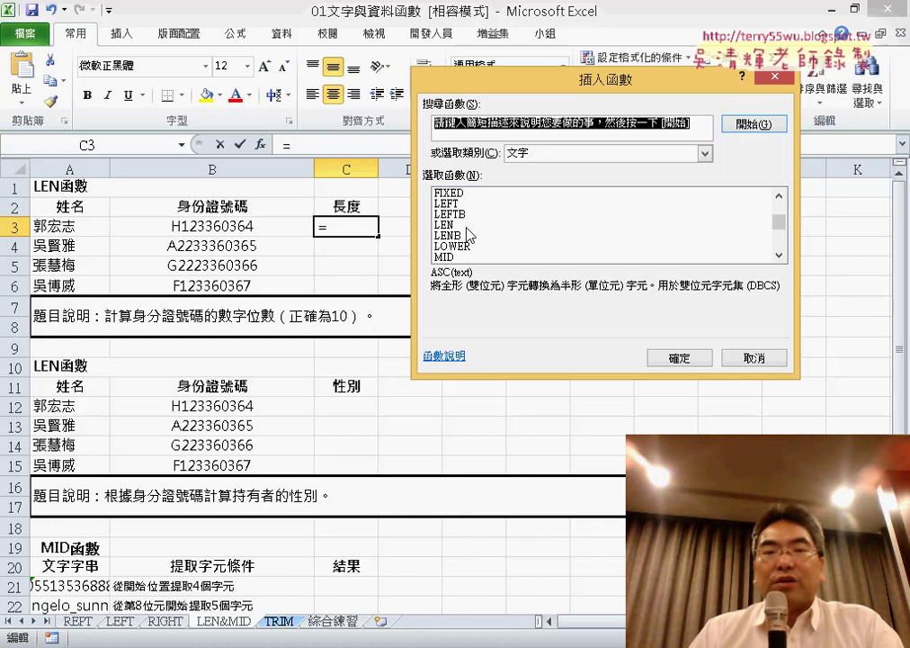
left_click(467, 225)
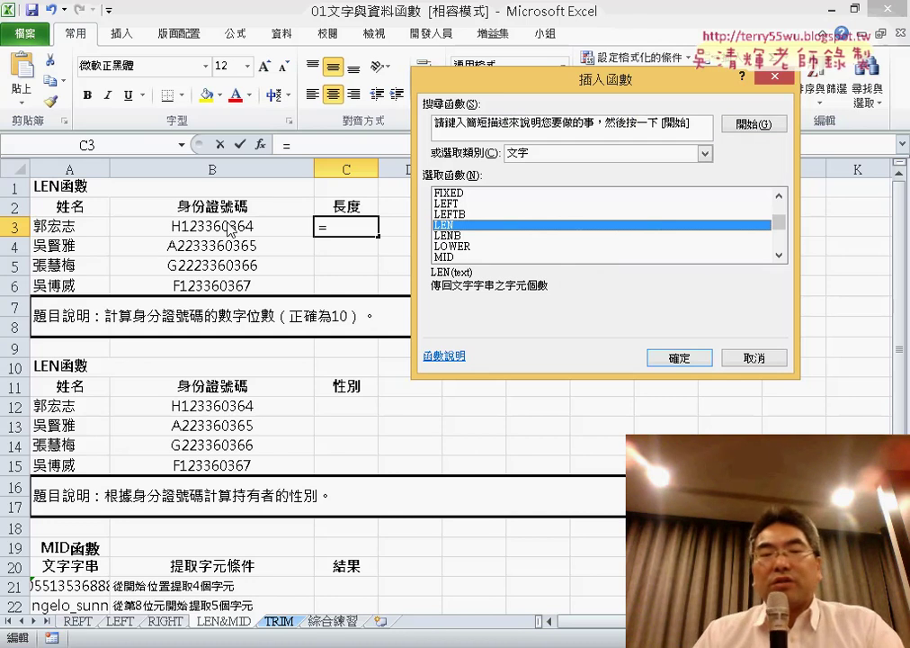
left_click(696, 359)
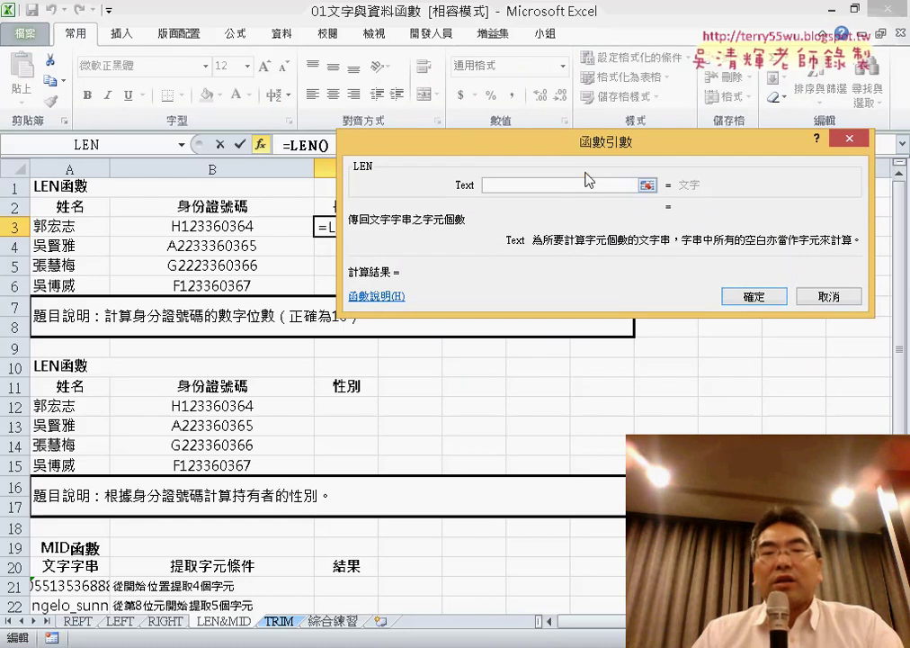
Step: Set LEN's Text argument to B3, giving =LEN(B3) with a preview of 10, annotated in red ink
left_click_drag(579, 203, 621, 260)
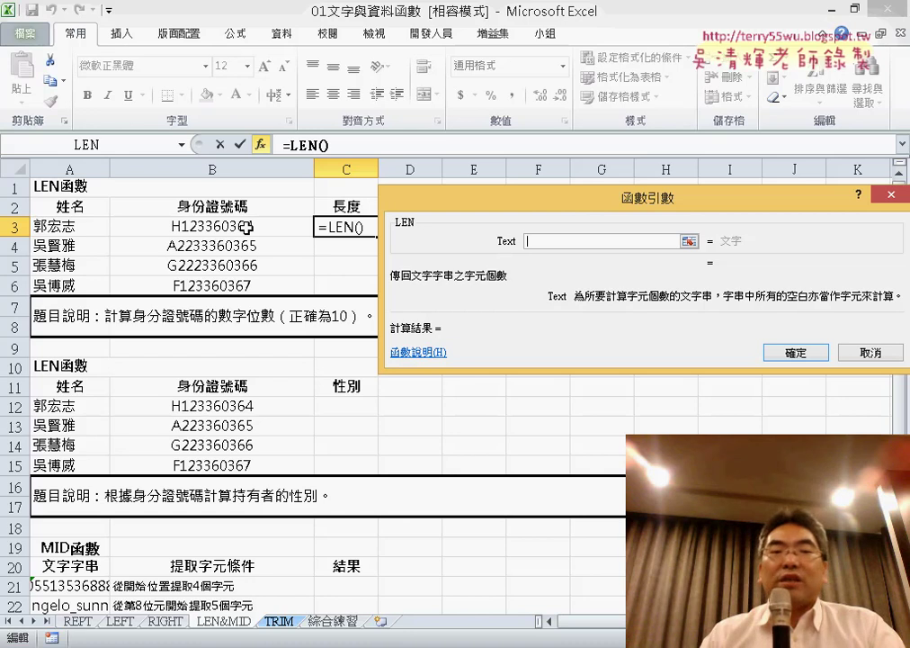
left_click(246, 228)
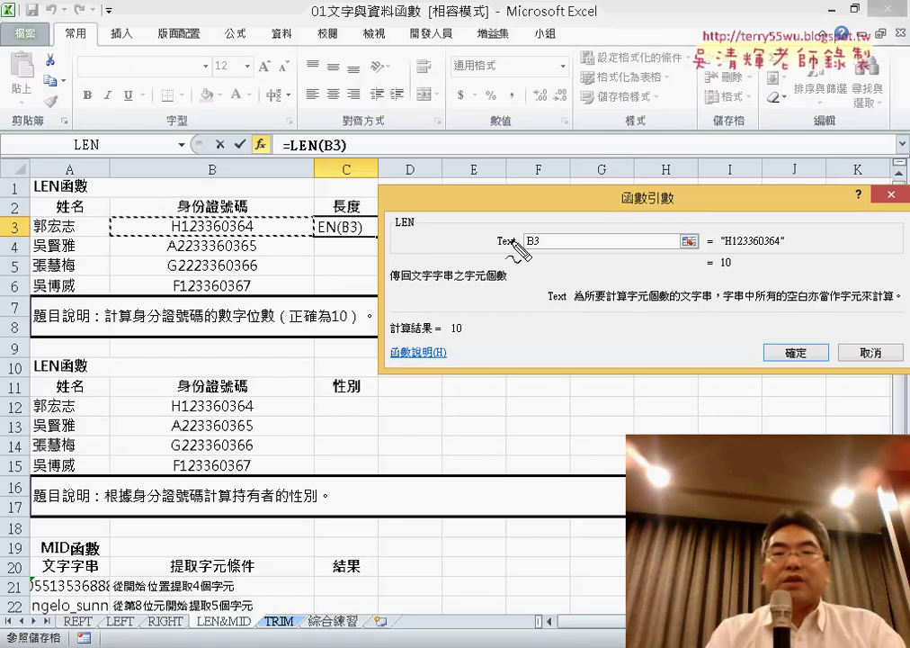
mouse_move(256, 235)
left_mouse_down()
mouse_move(137, 234)
mouse_move(535, 206)
left_mouse_up()
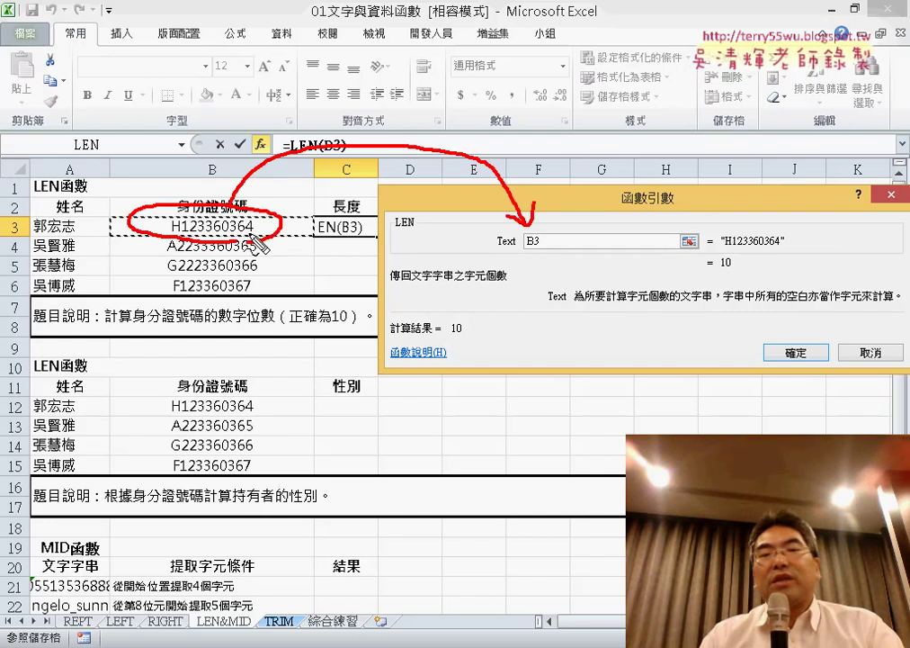
left_click(531, 239)
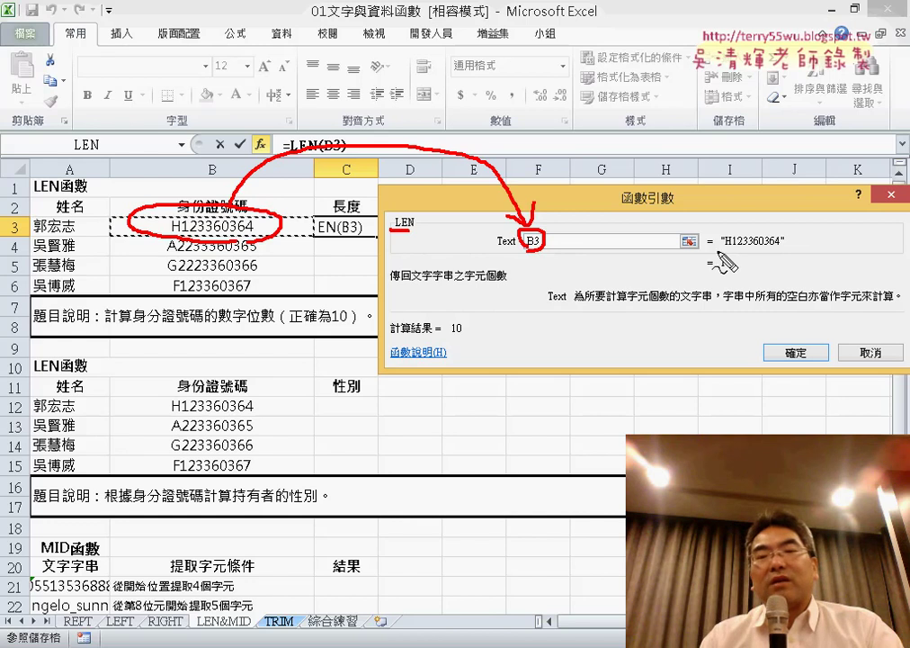
left_click_drag(724, 227, 796, 262)
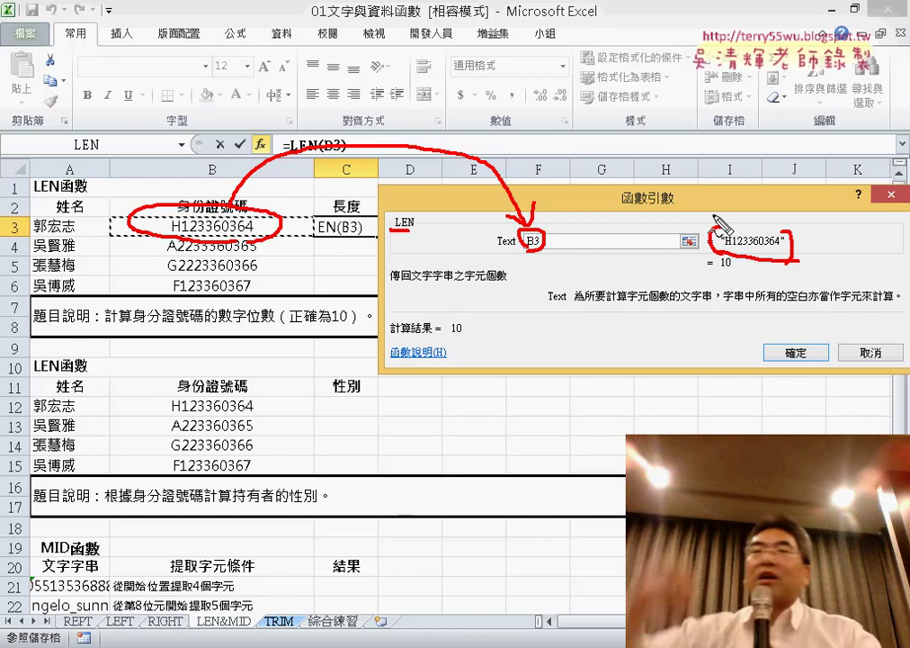
left_click_drag(807, 243, 739, 274)
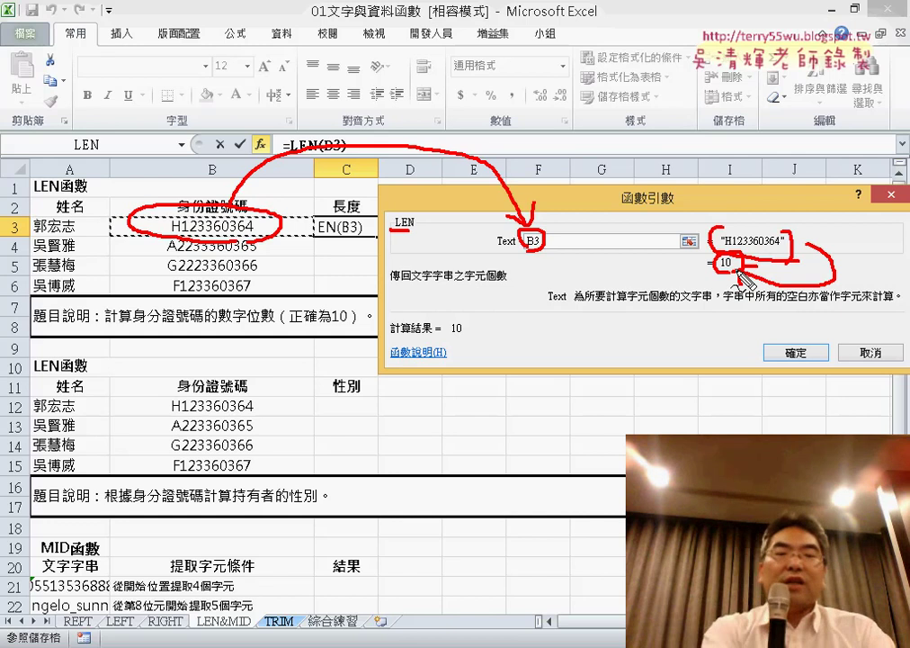
key("Escape")
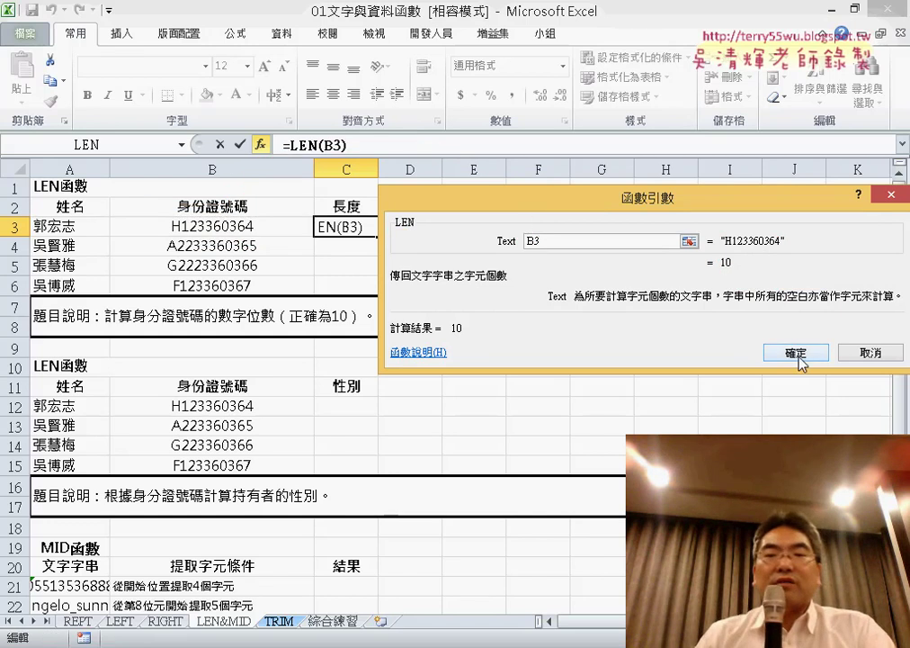
Step: Confirm =LEN(B3) and fill it down to C6, giving lengths 10, 11, 11, 10
left_click(798, 354)
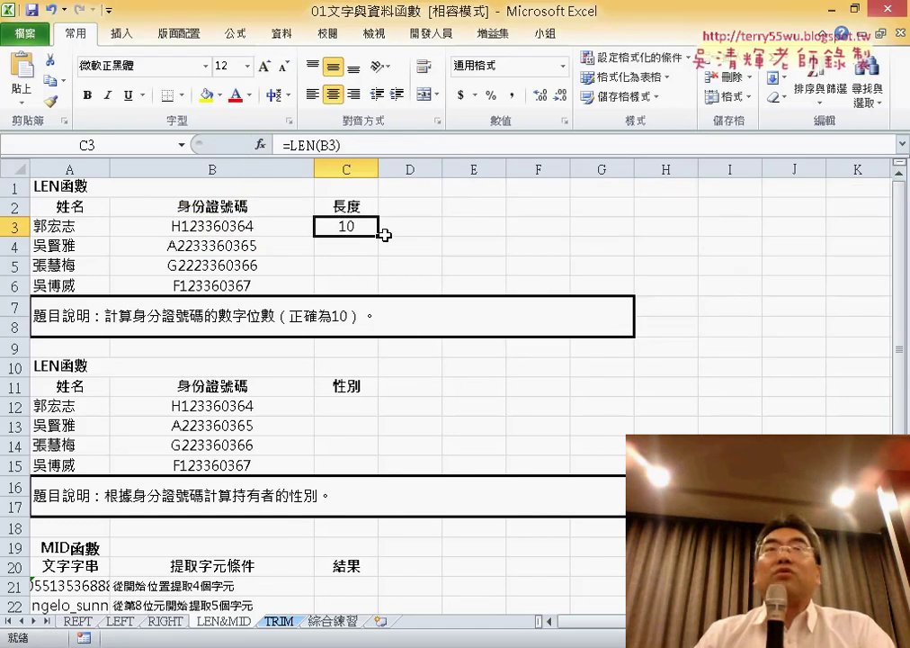
left_click_drag(378, 239, 381, 294)
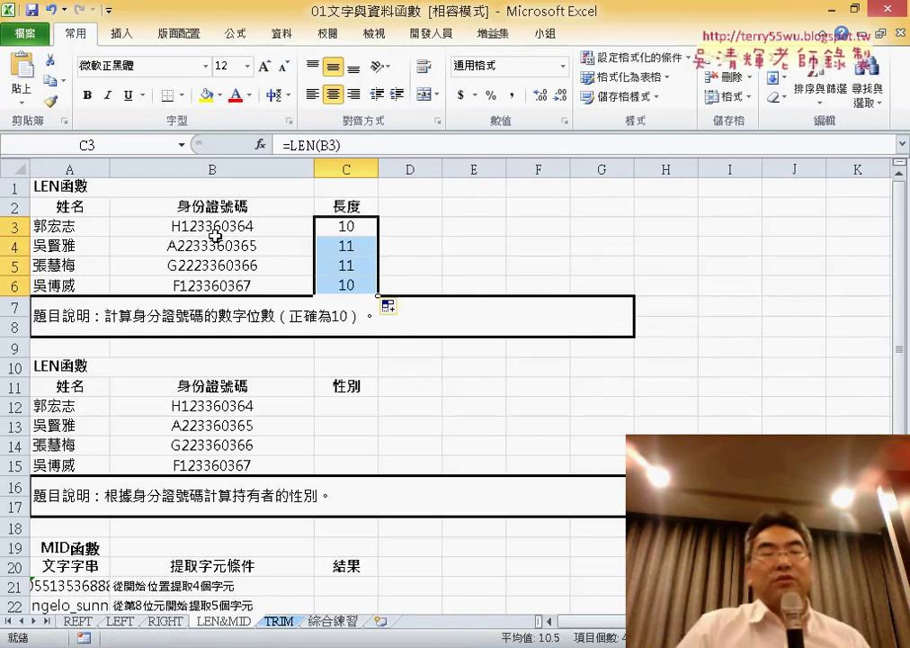
left_click_drag(347, 244, 350, 267)
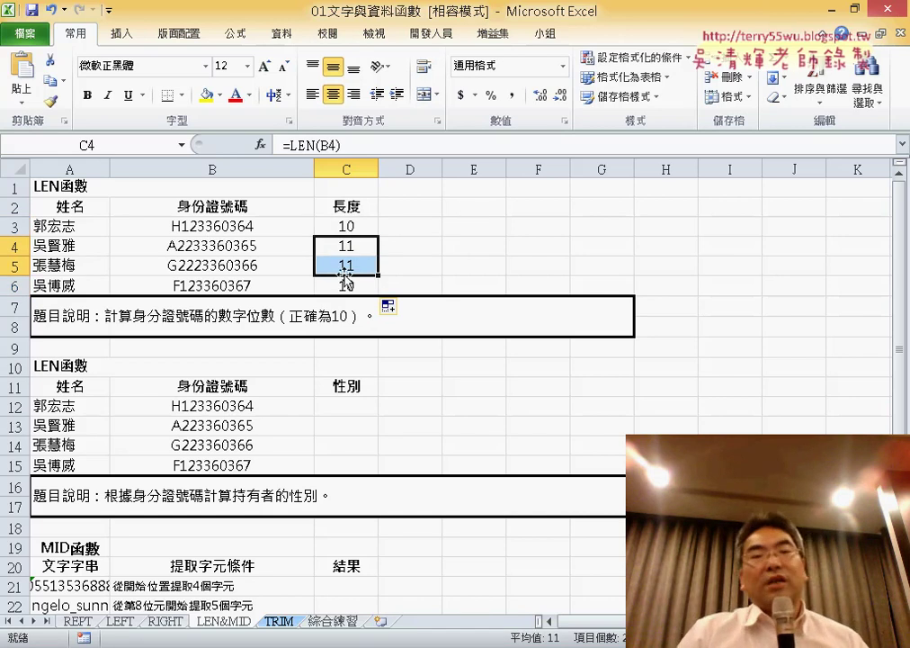
left_click(418, 229)
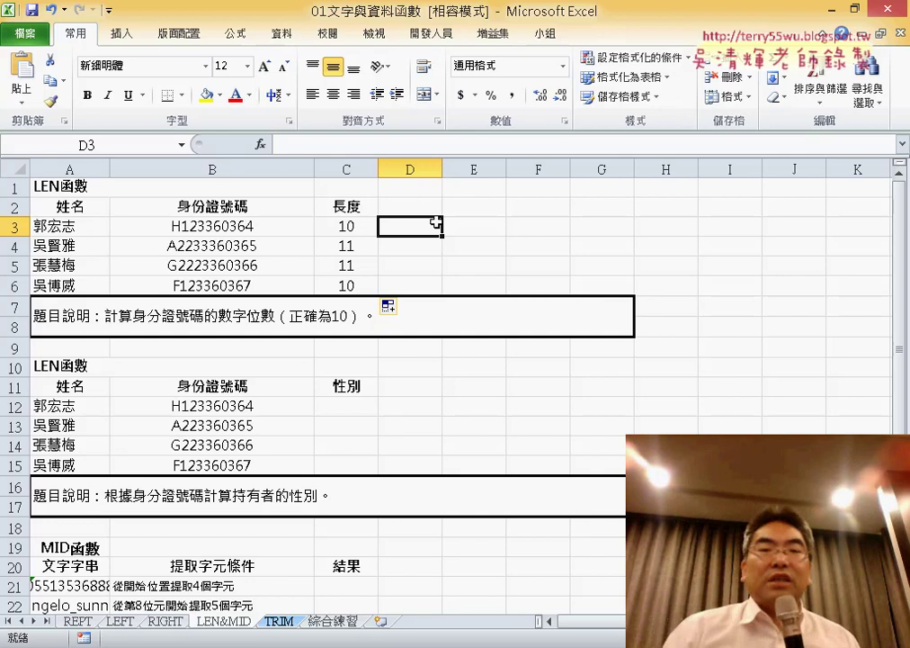
Step: Insert an IF function into D3 from the 邏輯 (Logical) category
left_click(260, 144)
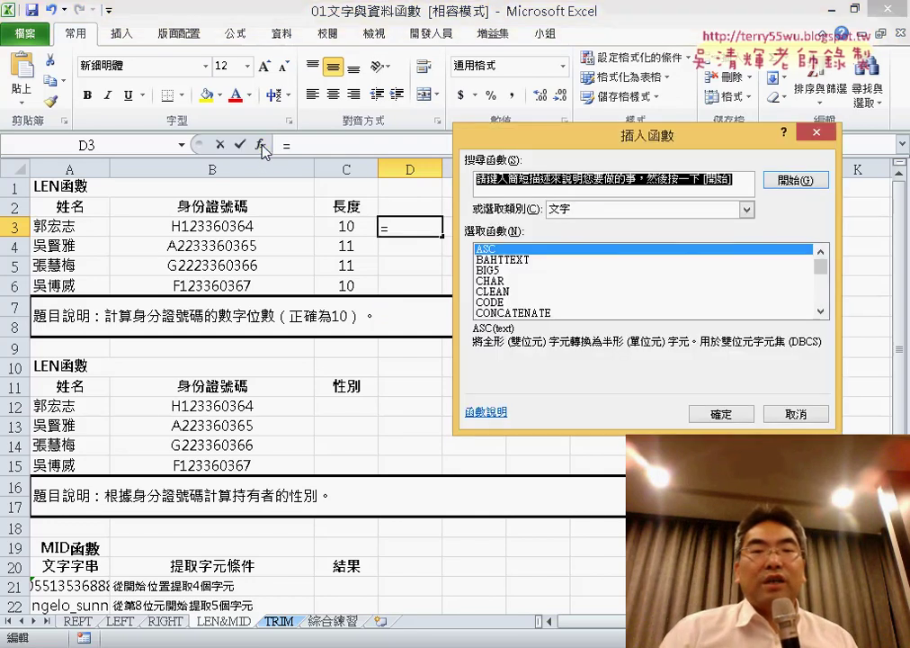
left_click(621, 213)
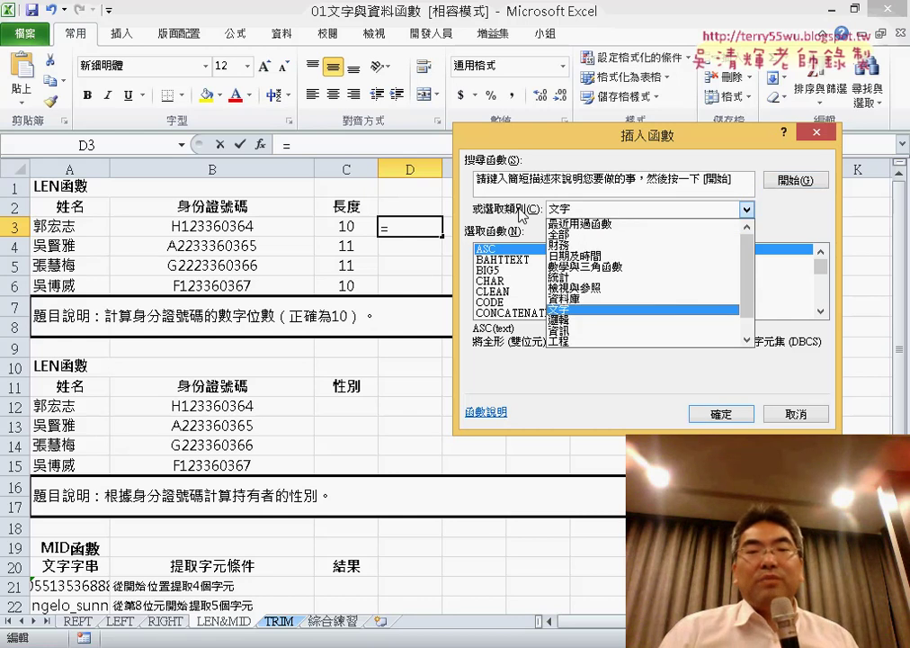
left_click(562, 321)
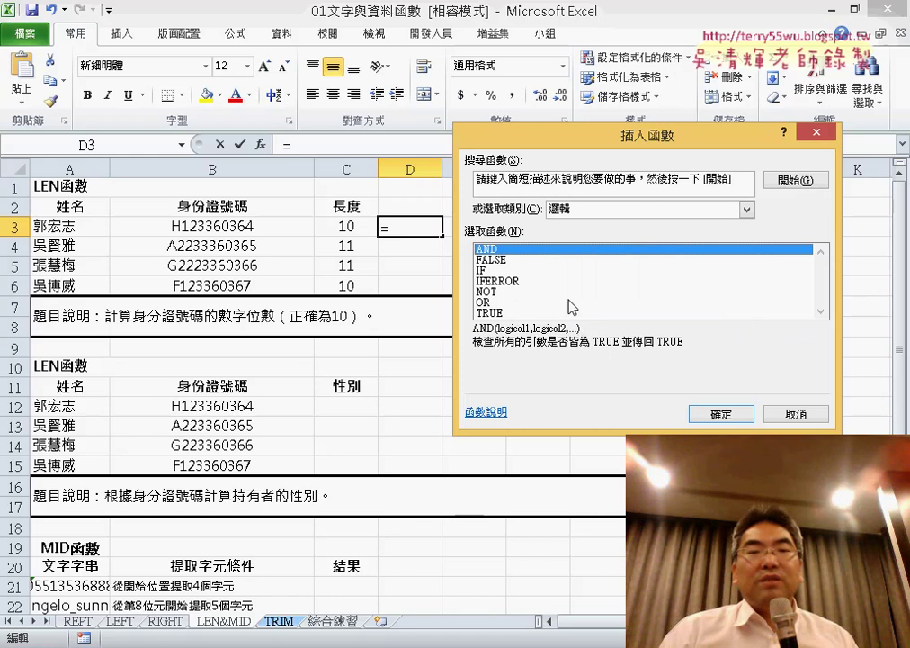
left_click(494, 271)
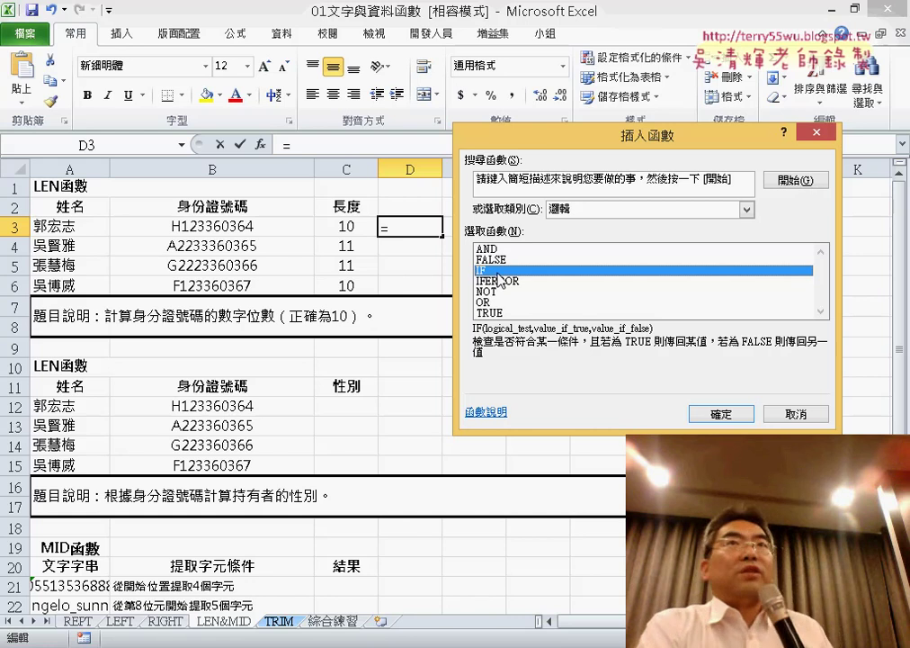
left_click(739, 418)
left_click_drag(600, 167, 677, 169)
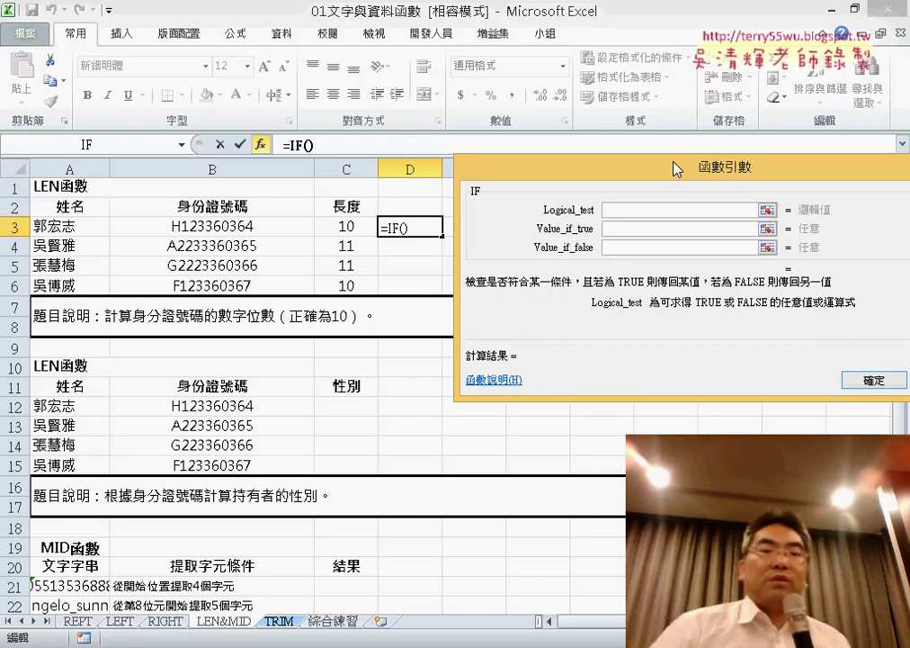
Step: Complete D3 as =IF(C3=10,"Y","N") and confirm it
left_click(347, 228)
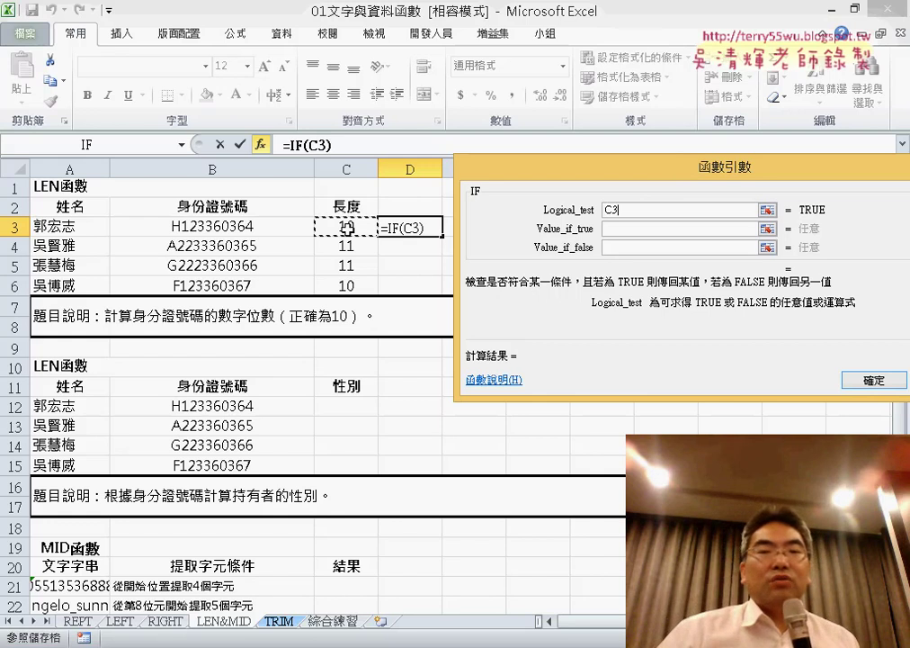
type("=")
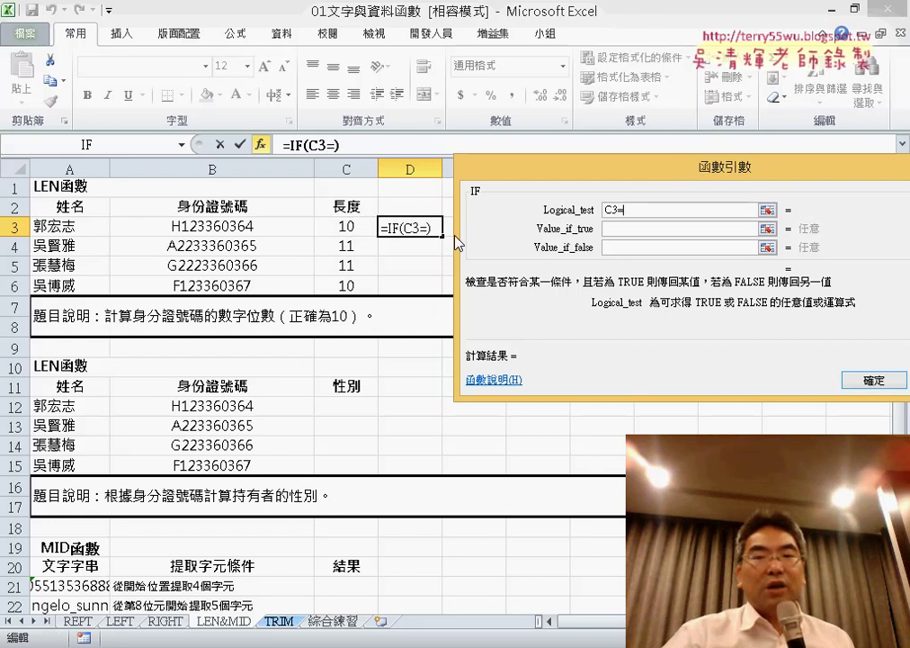
type("1")
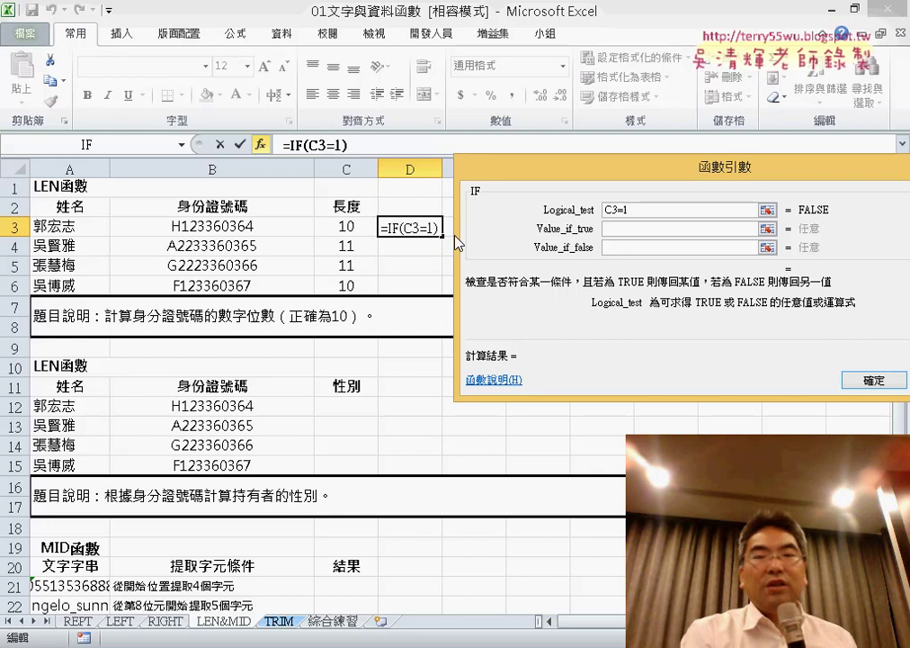
type("0")
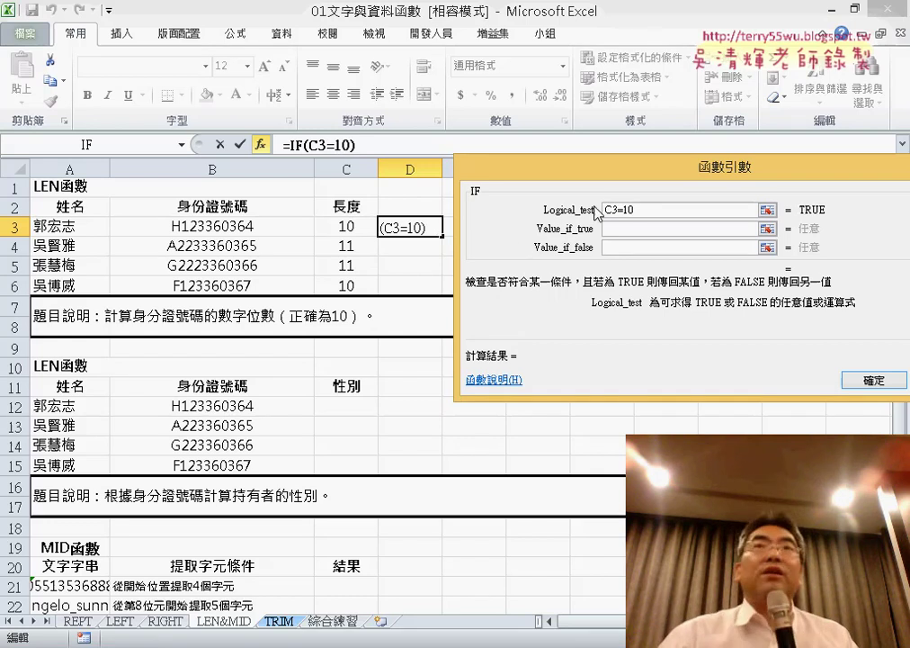
left_click(600, 211)
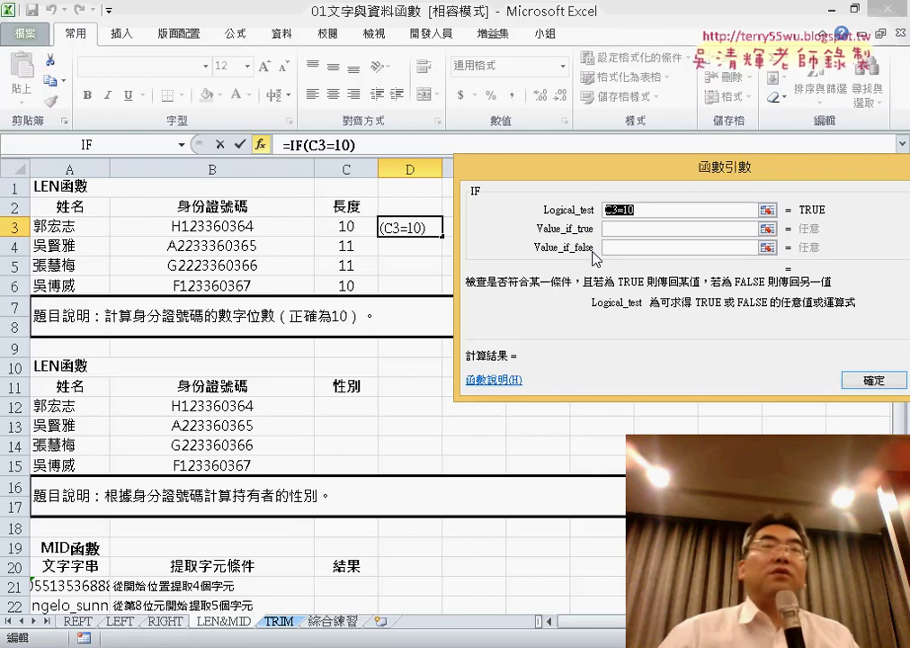
left_click(655, 229)
left_click(645, 249)
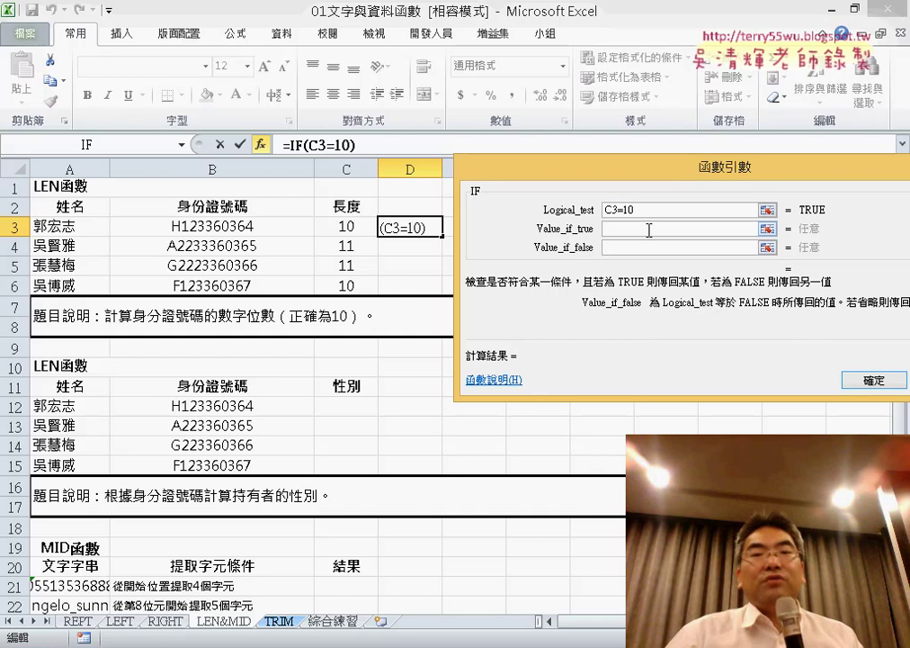
left_click(648, 209)
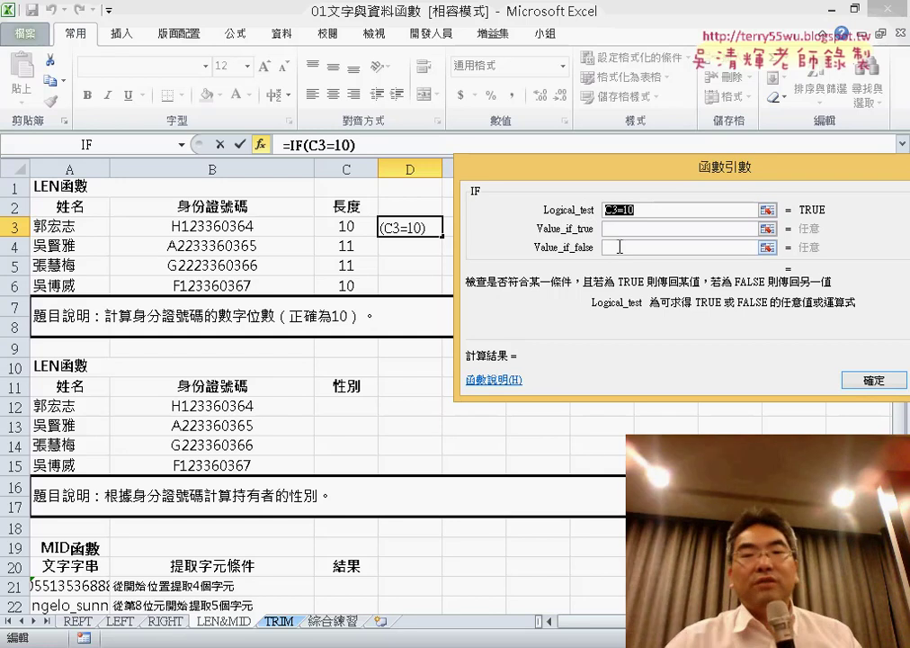
left_click(637, 228)
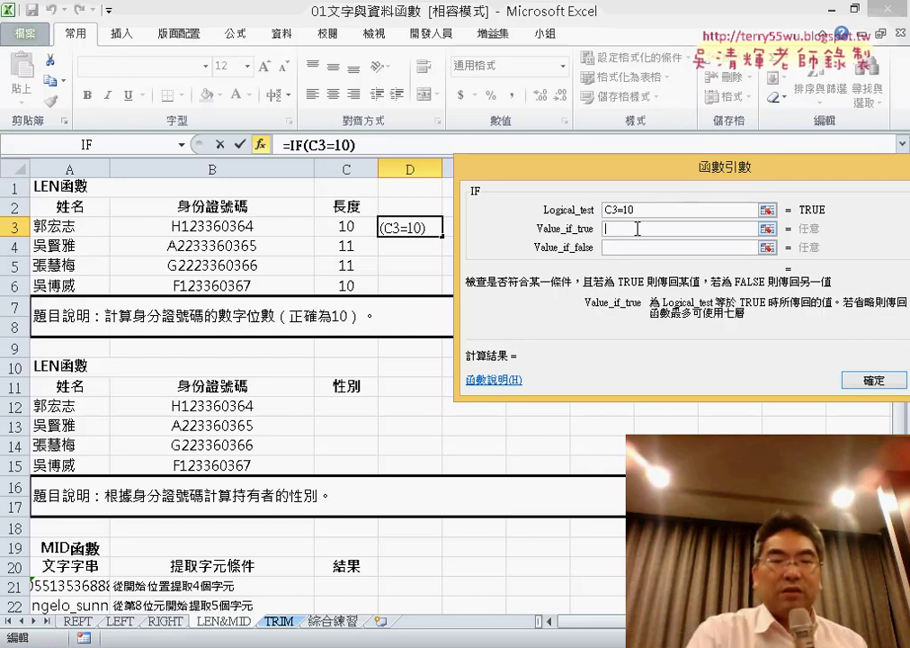
type("Y")
left_click(644, 248)
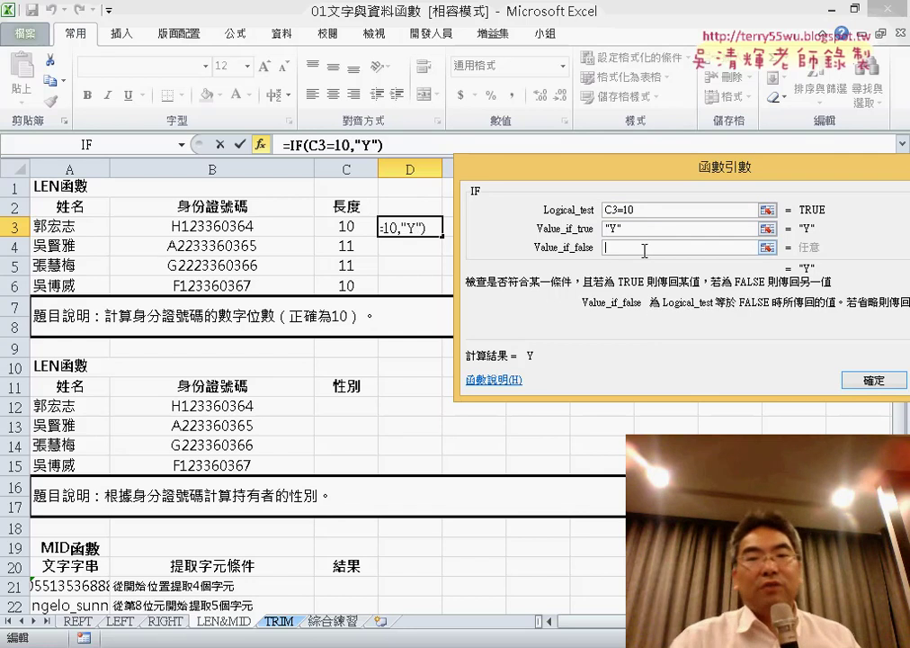
type("N")
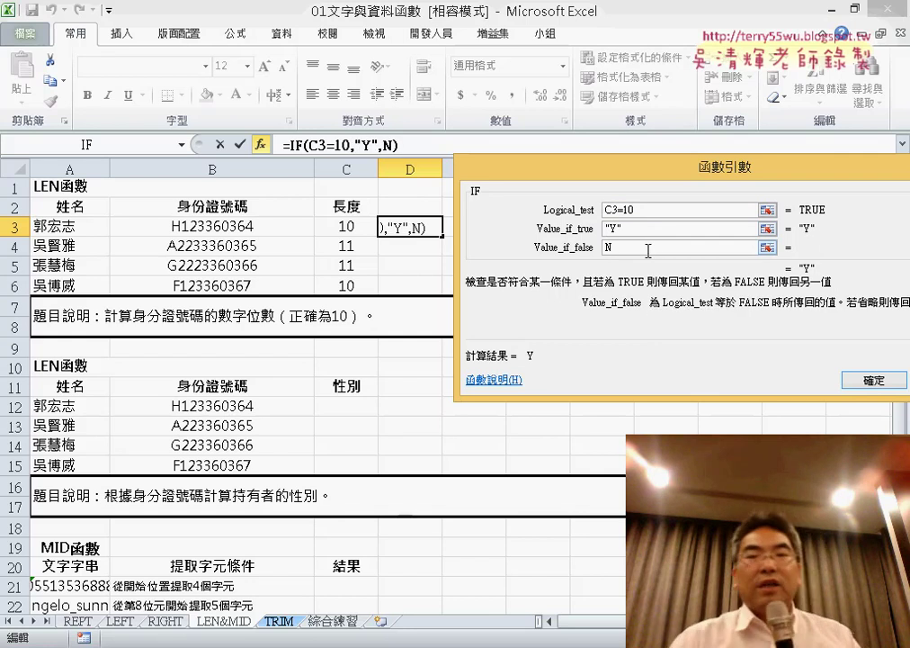
left_click(653, 231)
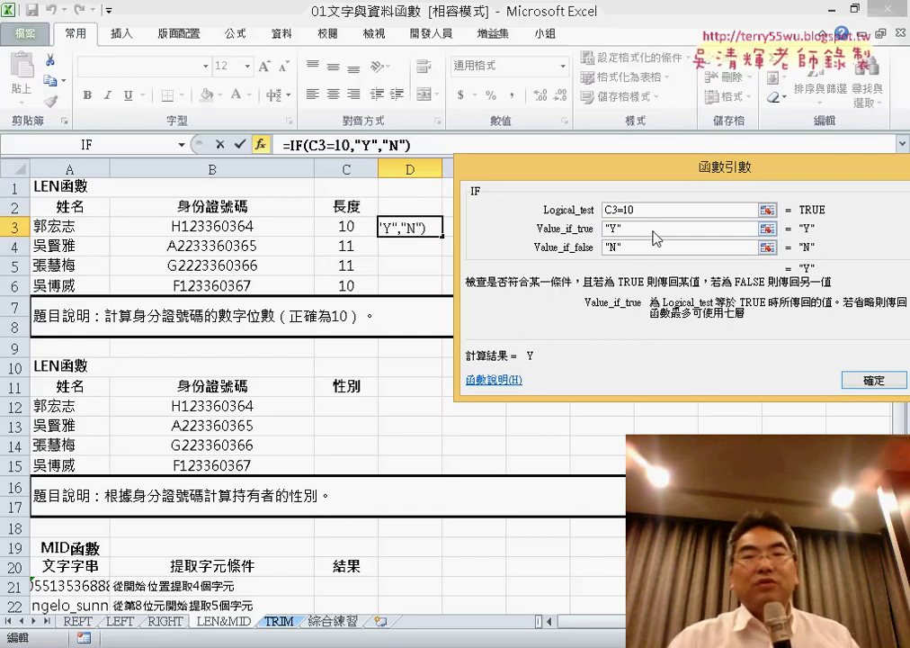
left_click(874, 384)
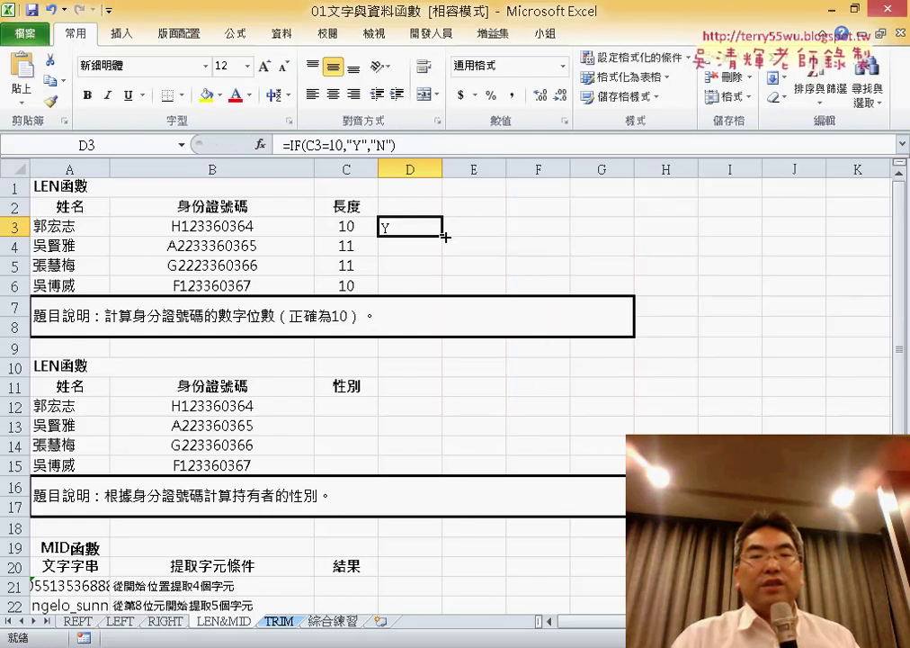
Step: Fill the IF formula down to D6 (Y, N, N, Y) and reopen D3's IF arguments
left_click_drag(444, 236, 445, 286)
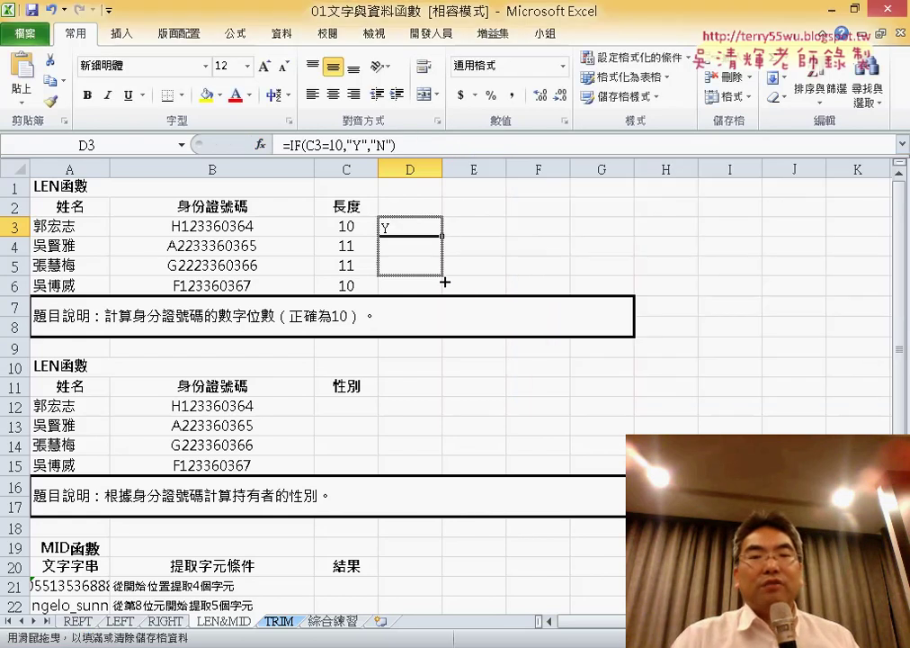
left_click(407, 229)
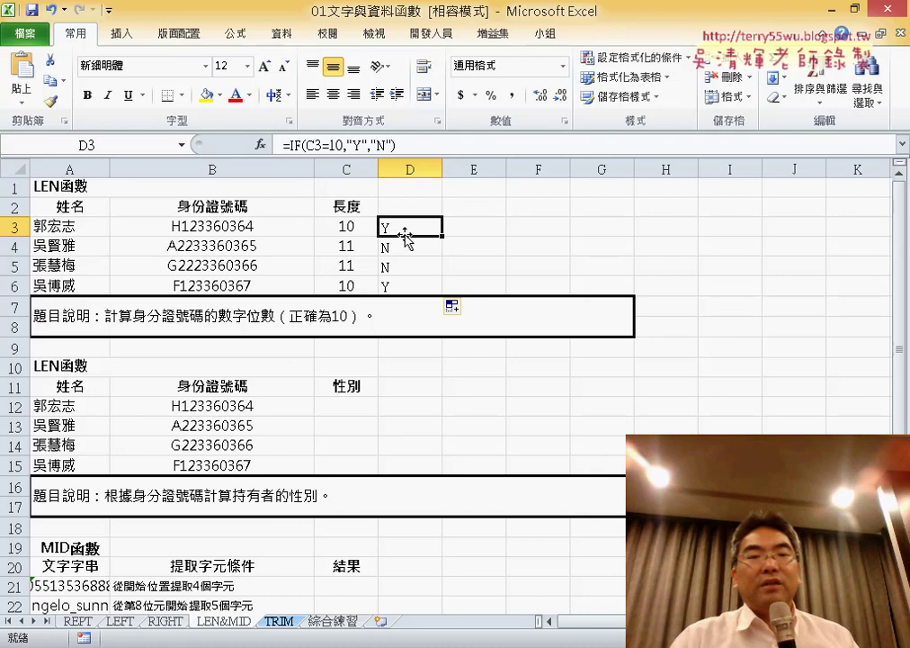
left_click_drag(405, 232, 410, 284)
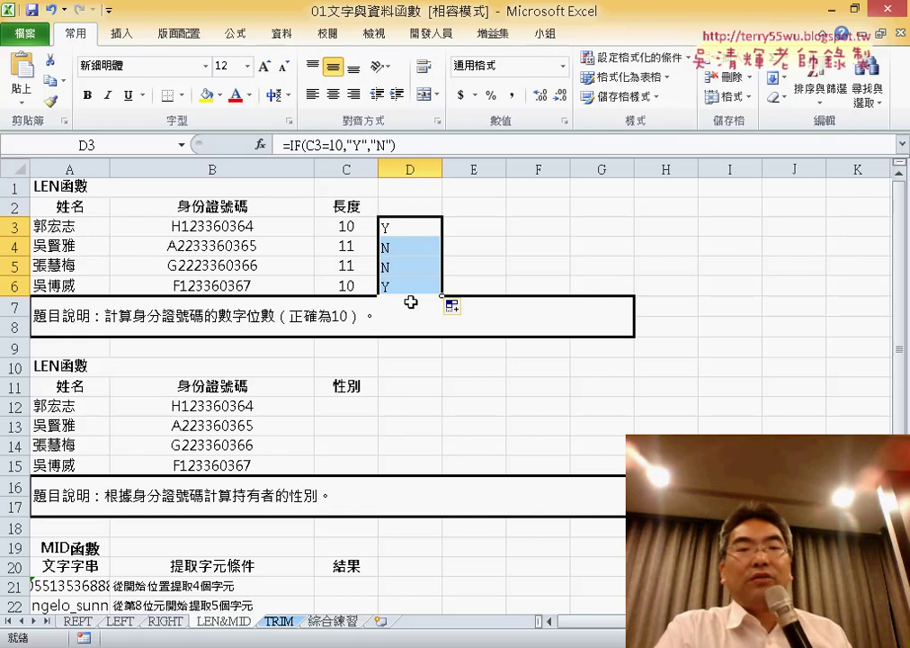
left_click(387, 227)
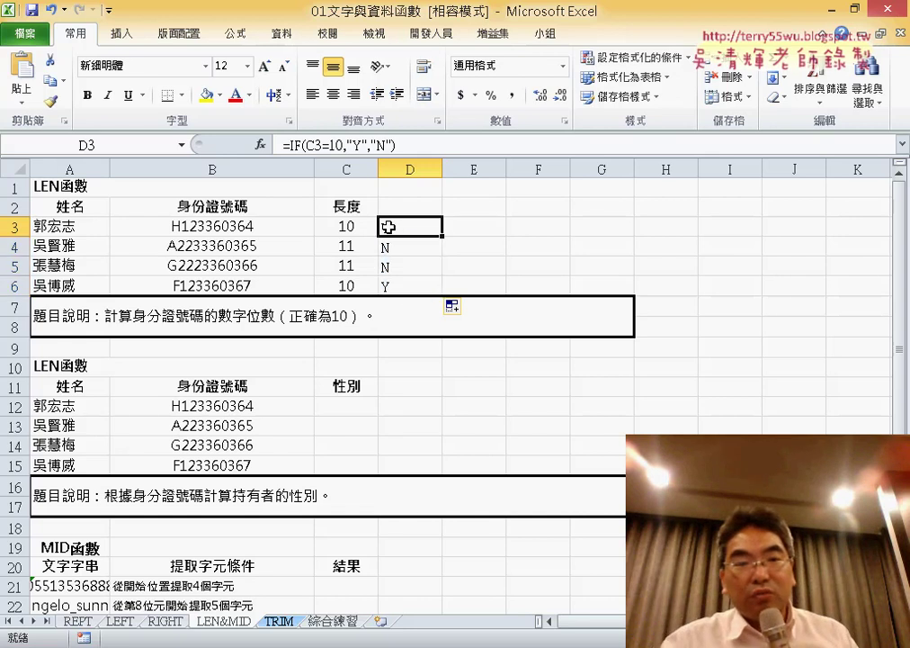
left_click(300, 144)
left_click(260, 144)
left_click_drag(543, 179, 642, 58)
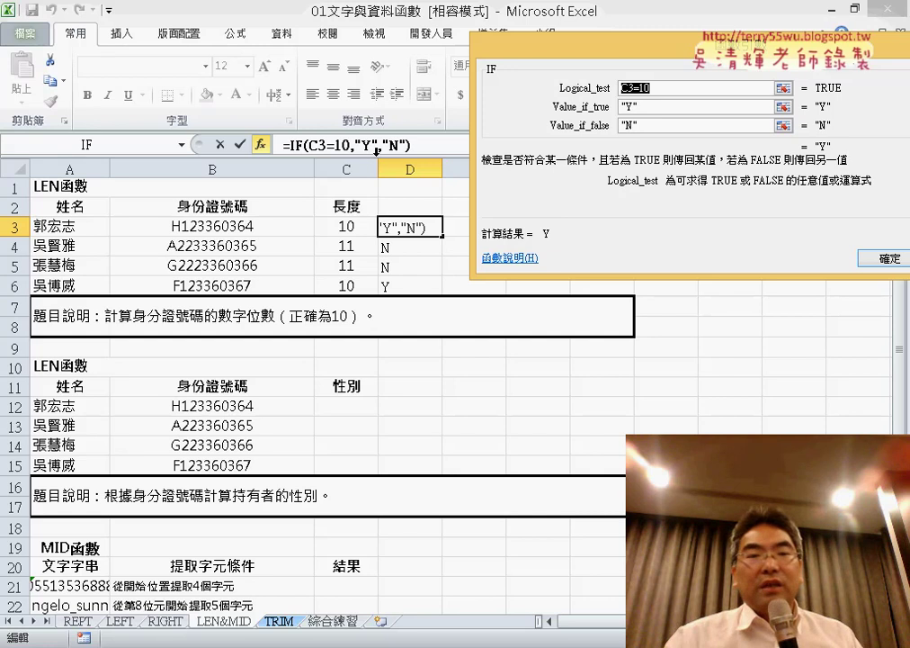
Step: Review the Value_if_true argument, then cancel the IF dialog leaving D3 unchanged
left_click(620, 107)
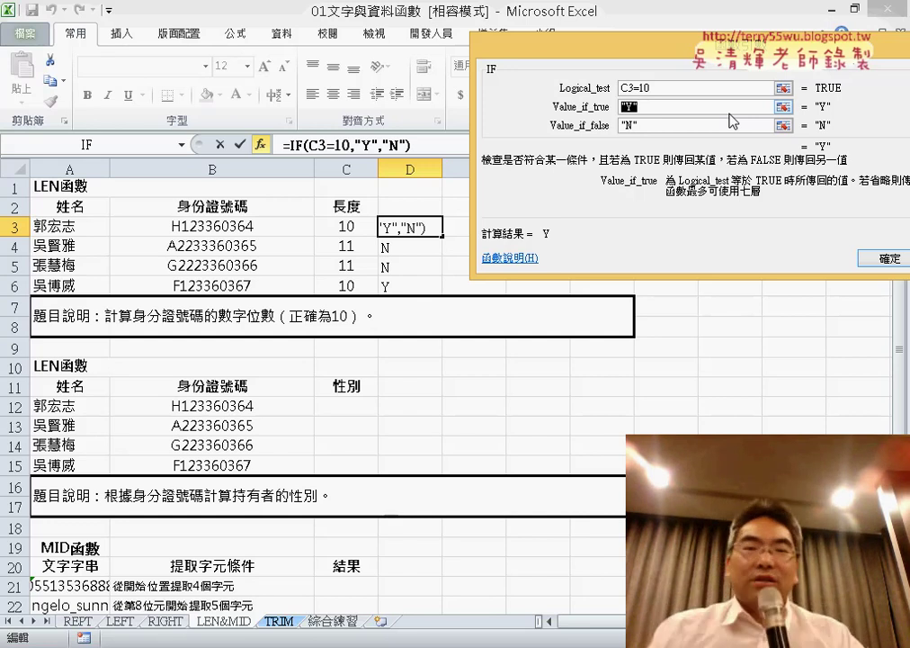
left_click_drag(720, 42, 502, 48)
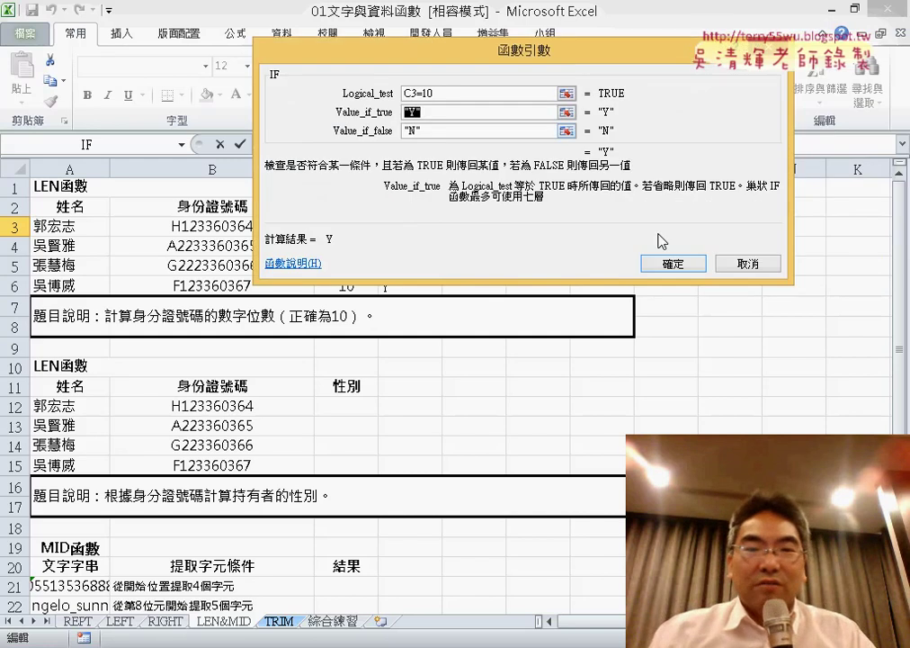
left_click(748, 269)
Step: Check C3's =LEN(B3), then scroll down to the gender table's ID numbers in B12:B15
left_click(357, 226)
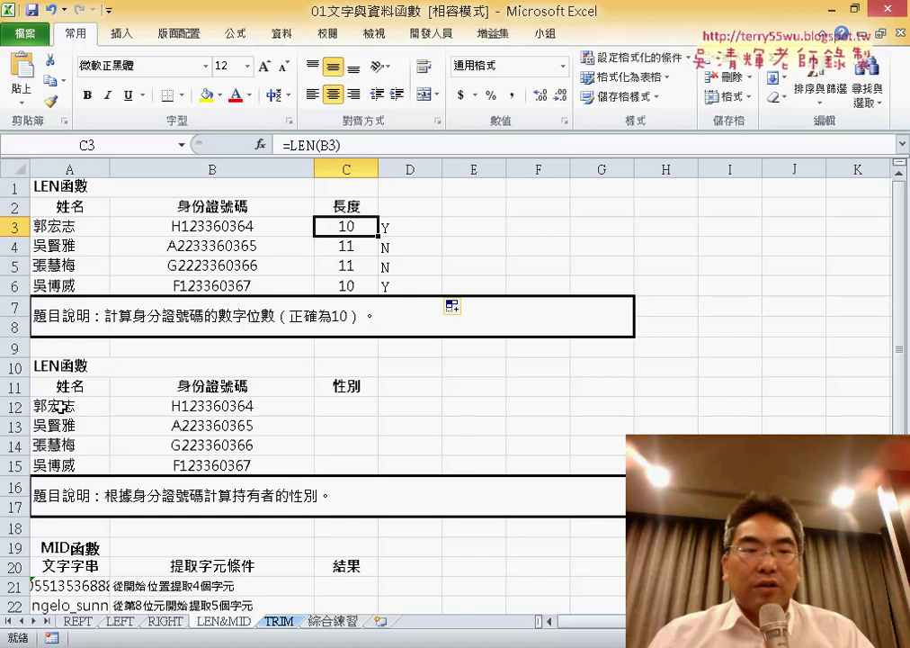
left_click(359, 412)
scroll(472, 406, "down", 1)
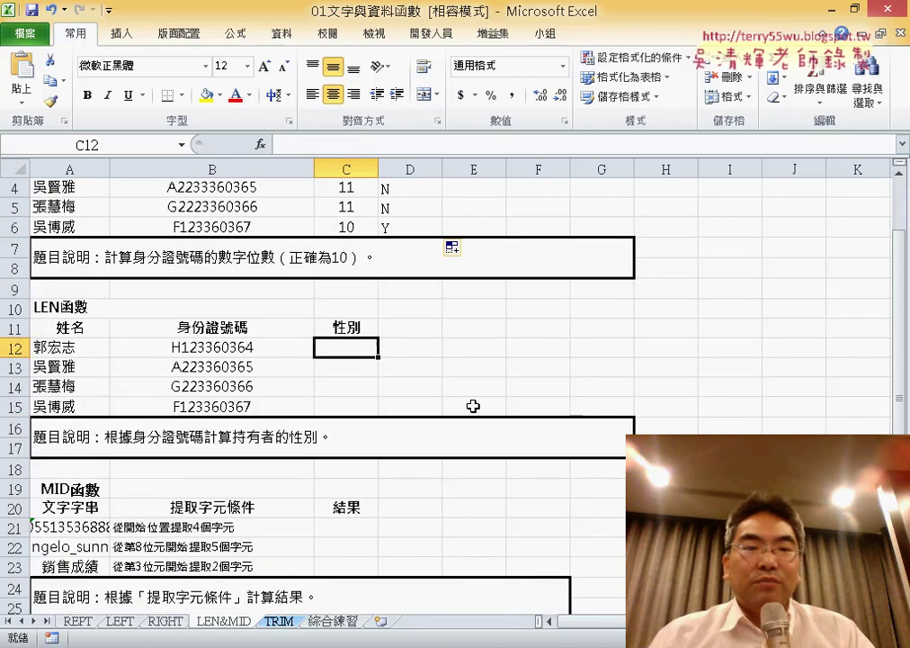
scroll(472, 406, "down", 1)
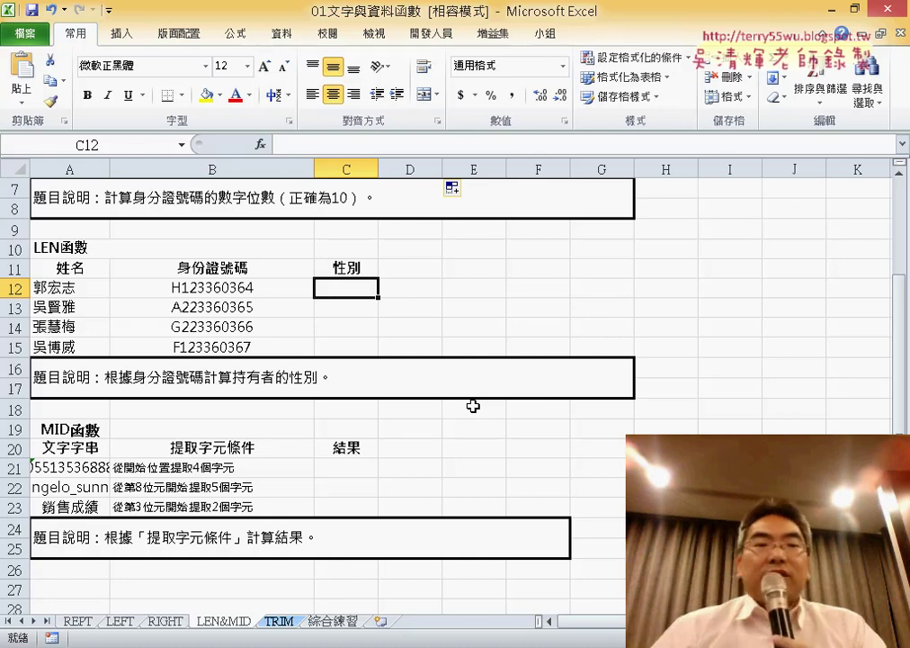
left_click(244, 288)
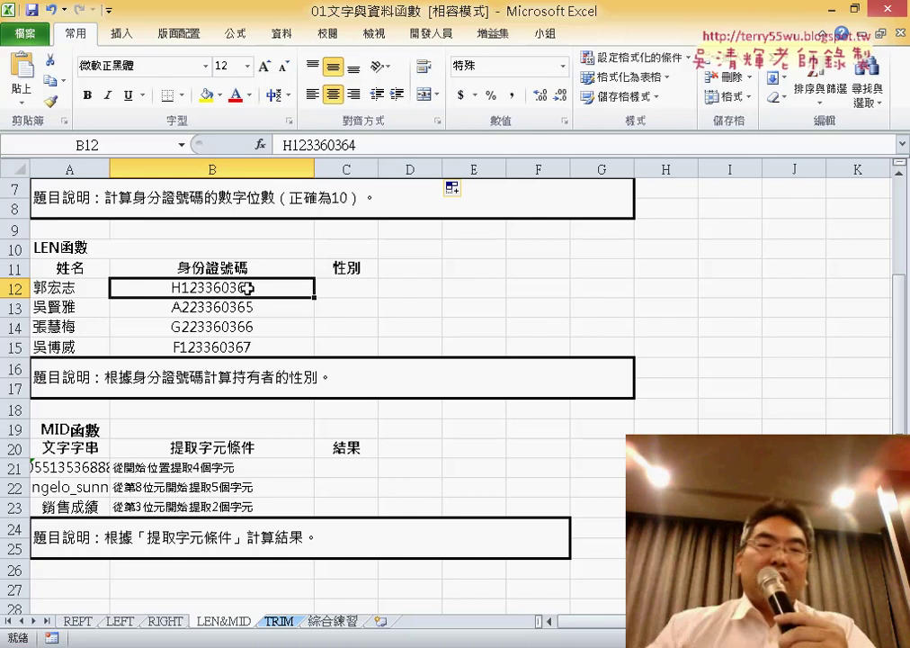
Step: Select gender cell C12, pointing out the ID number in B12 beside it
left_click(356, 290)
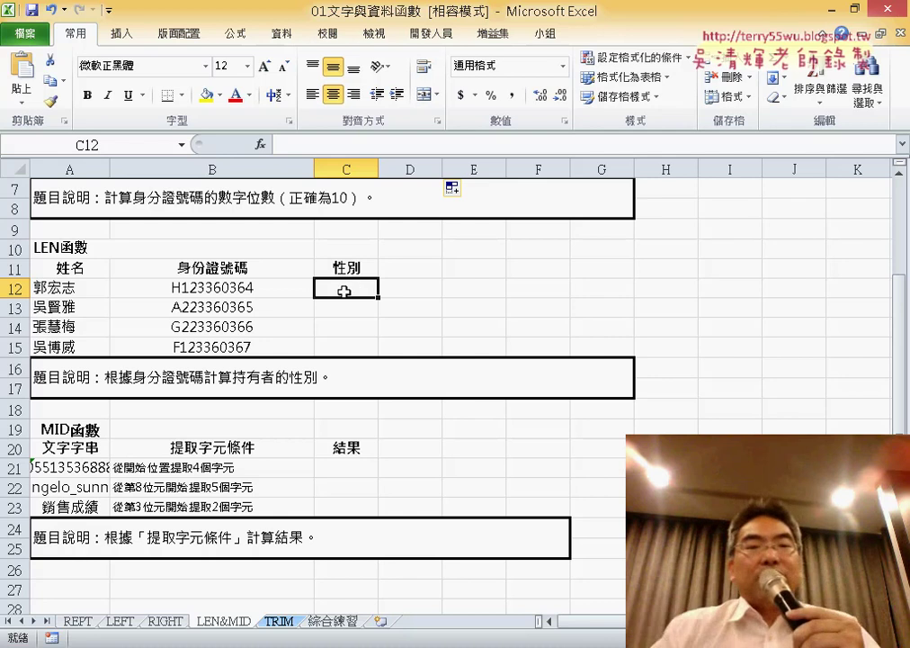
left_click(293, 289)
left_click(352, 288)
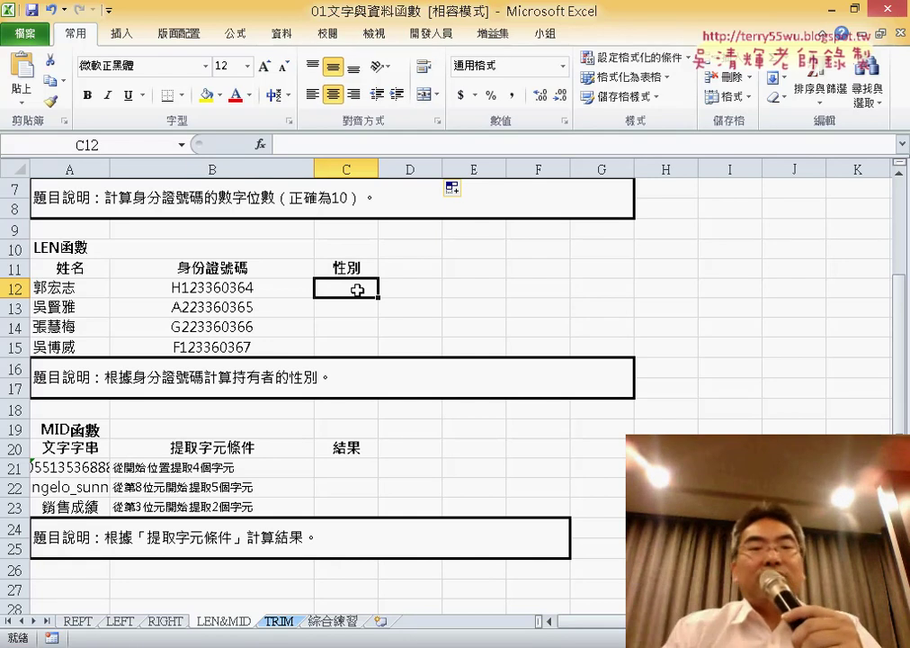
Step: Insert MID from the 文字 (Text) category into C12 with B12 as its Text argument
left_click(260, 145)
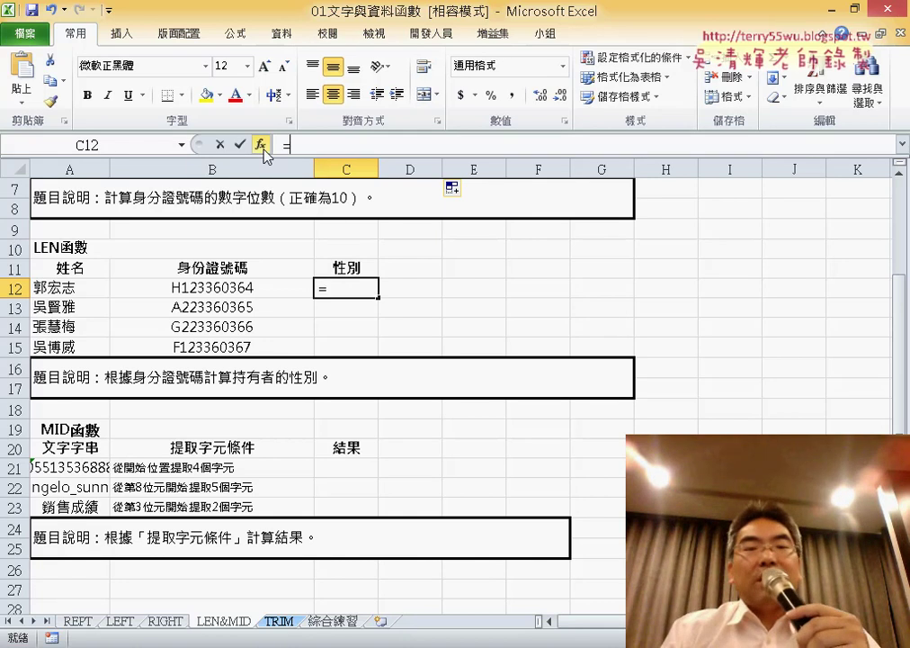
left_click(521, 93)
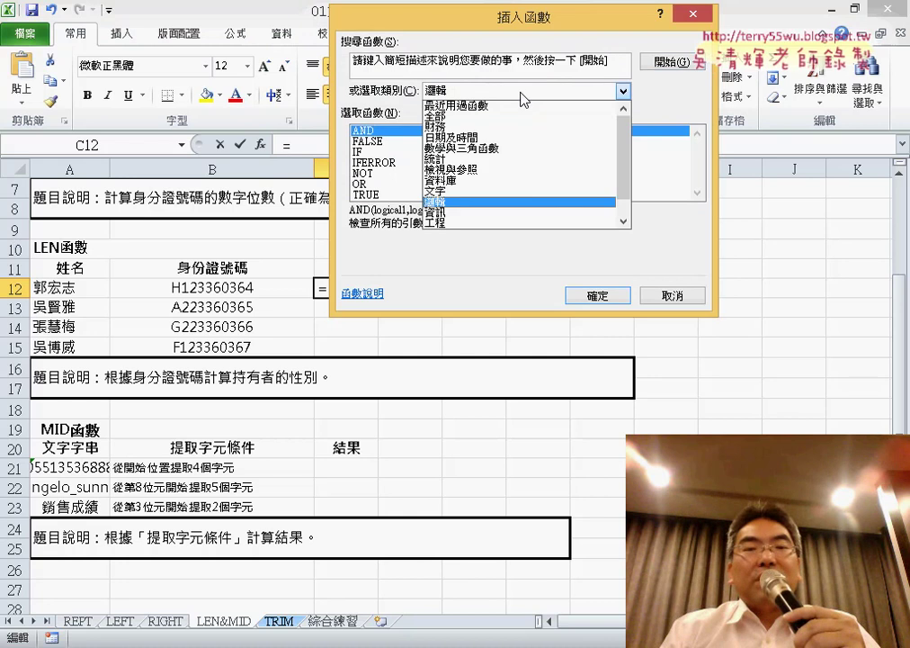
left_click(504, 193)
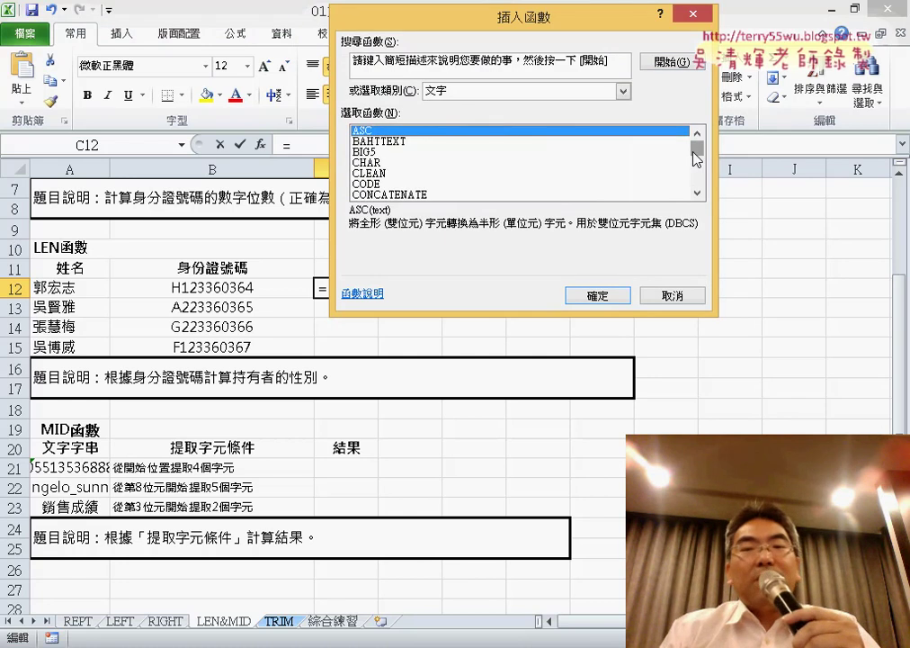
left_click_drag(698, 196, 698, 196)
left_click(363, 174)
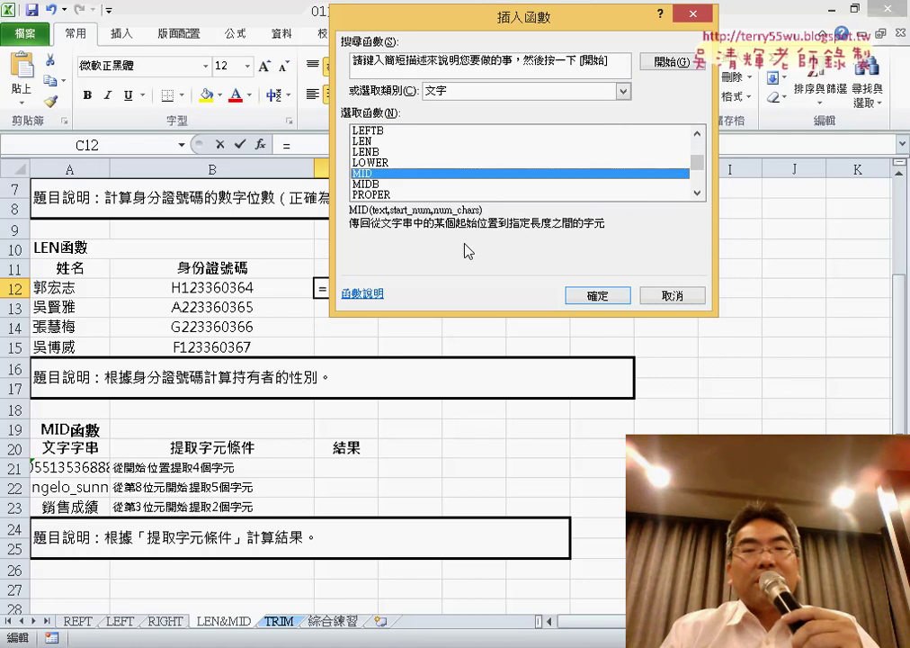
left_click(596, 295)
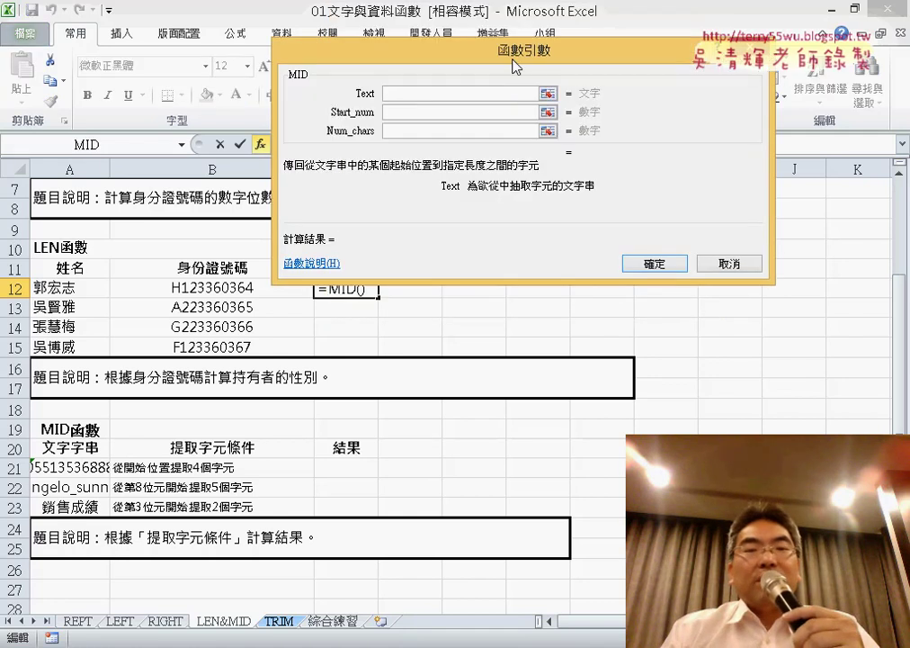
left_click_drag(515, 67, 661, 316)
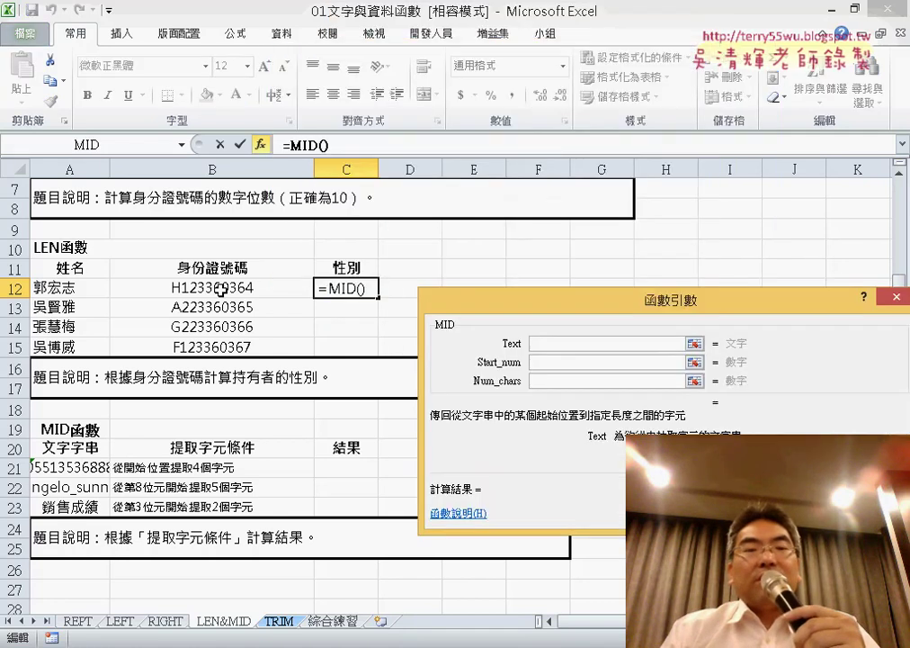
left_click(220, 291)
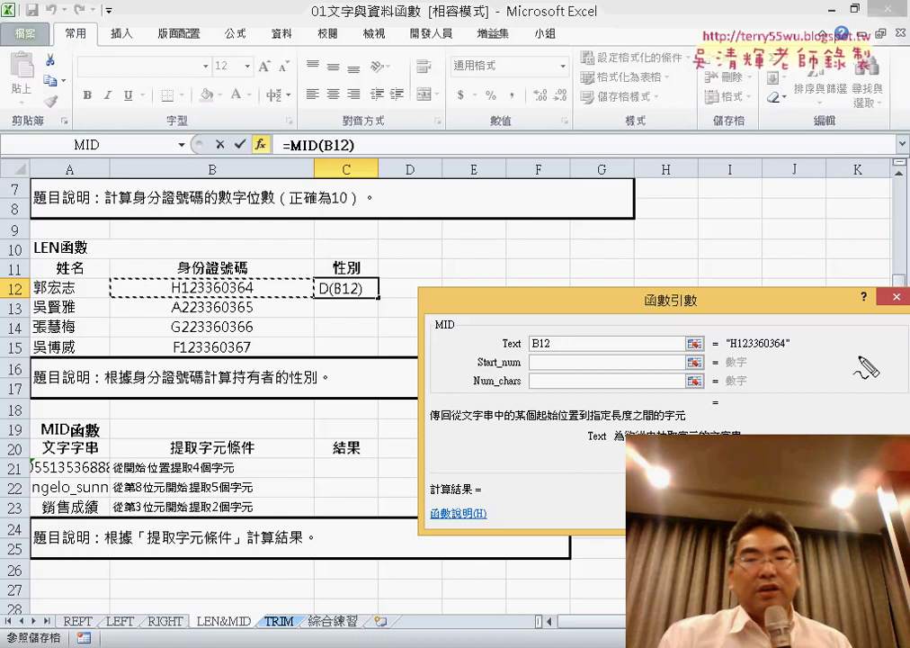
Step: Mark the evaluated ID number and the start-position argument with the pen, then clear the marks
left_click_drag(727, 352, 791, 351)
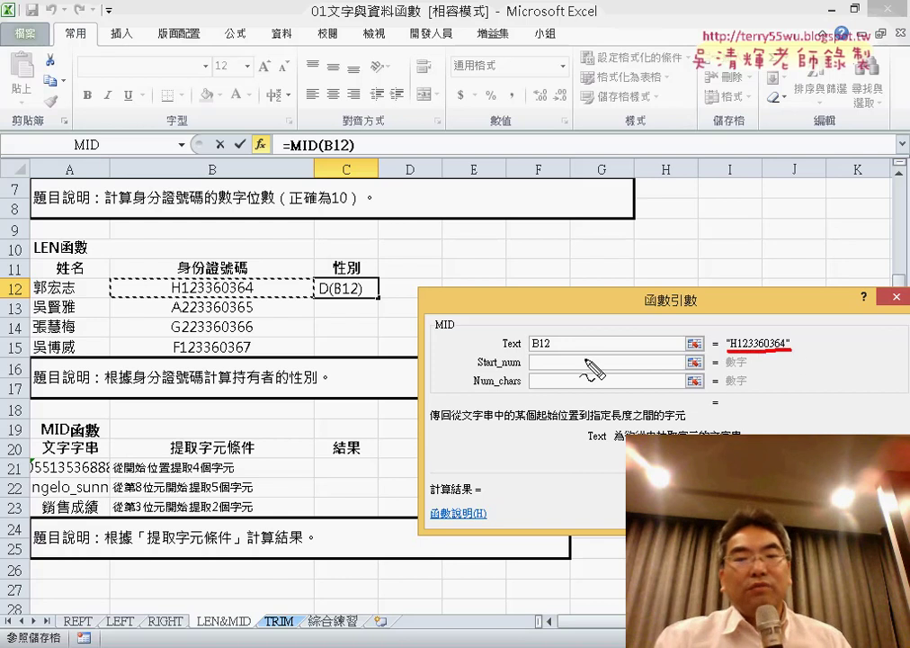
left_click_drag(730, 331, 796, 331)
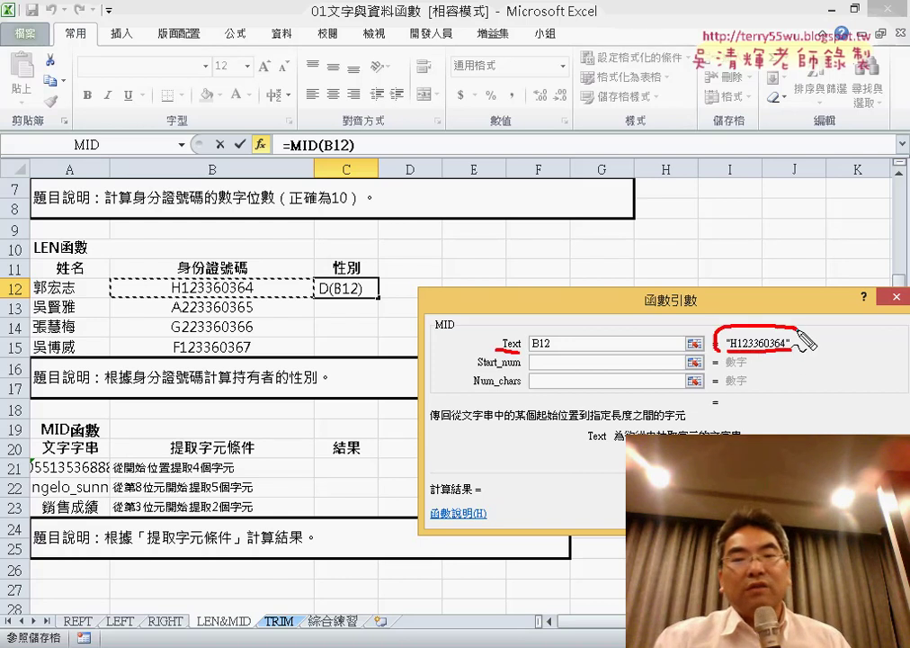
left_click_drag(479, 370, 524, 369)
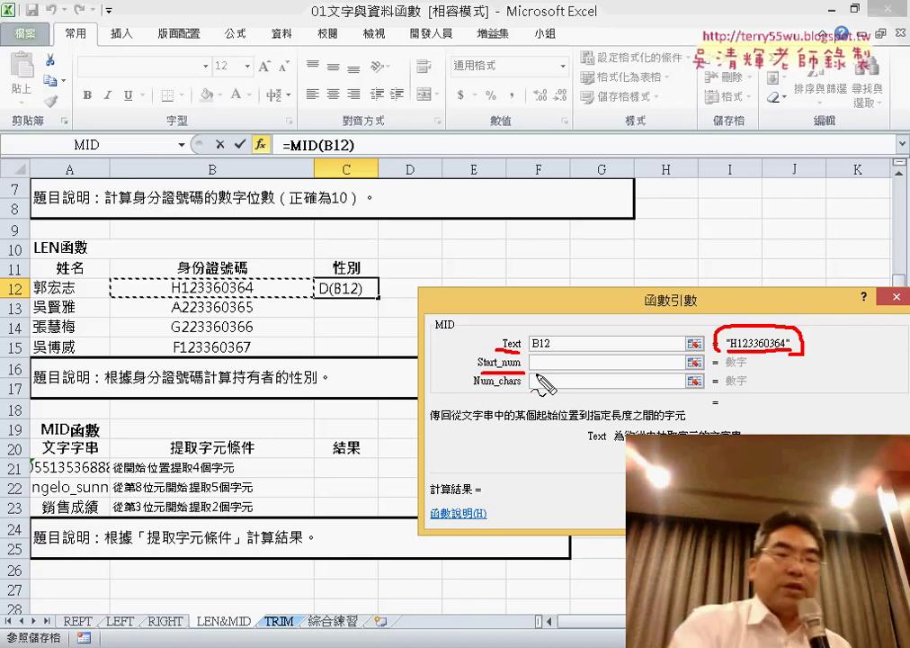
key("Escape")
Step: Set MID's Start_num to 2 and Num_chars to 1
left_click(546, 361)
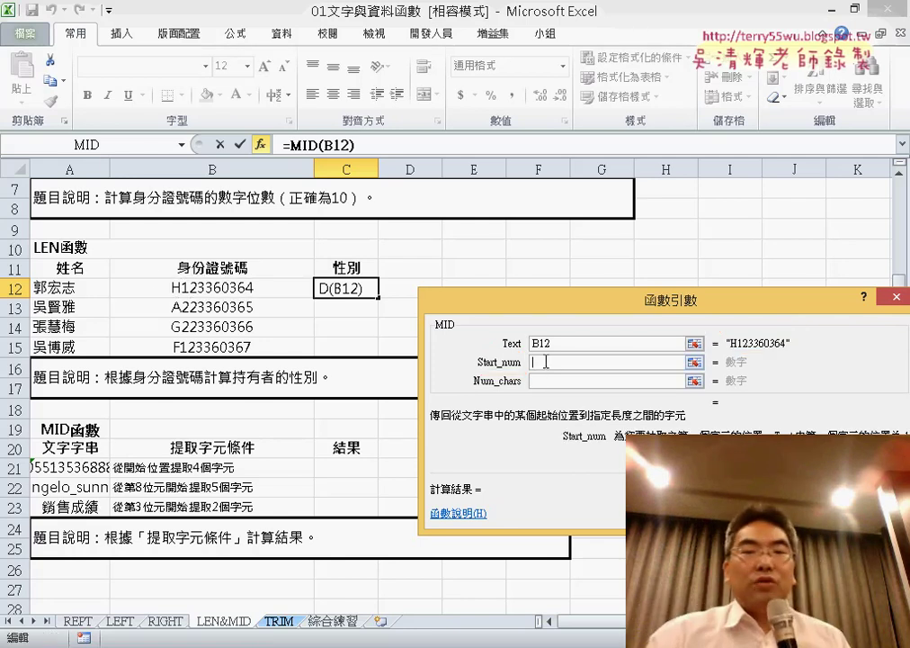
type("2")
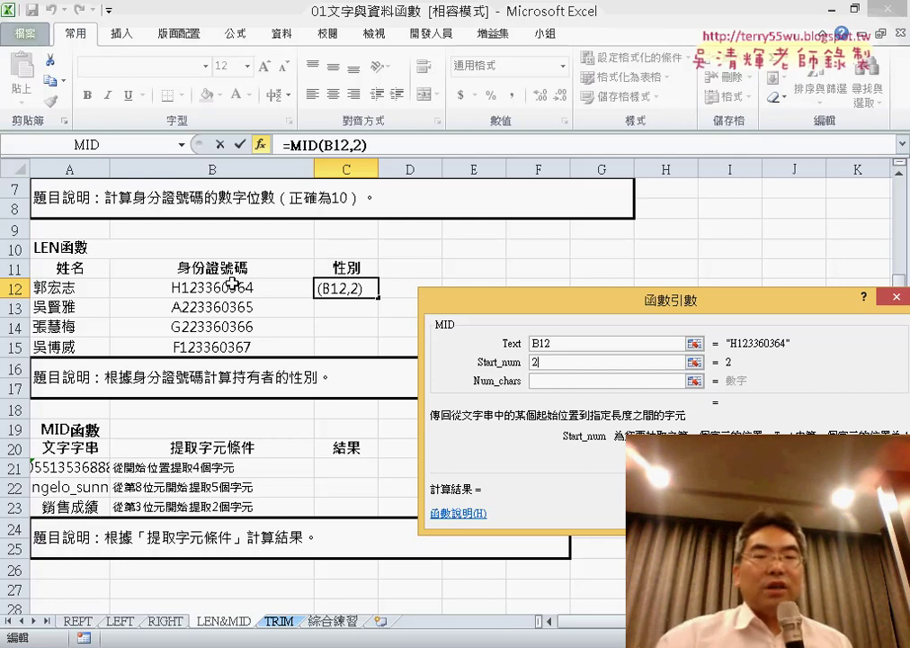
left_click(534, 381)
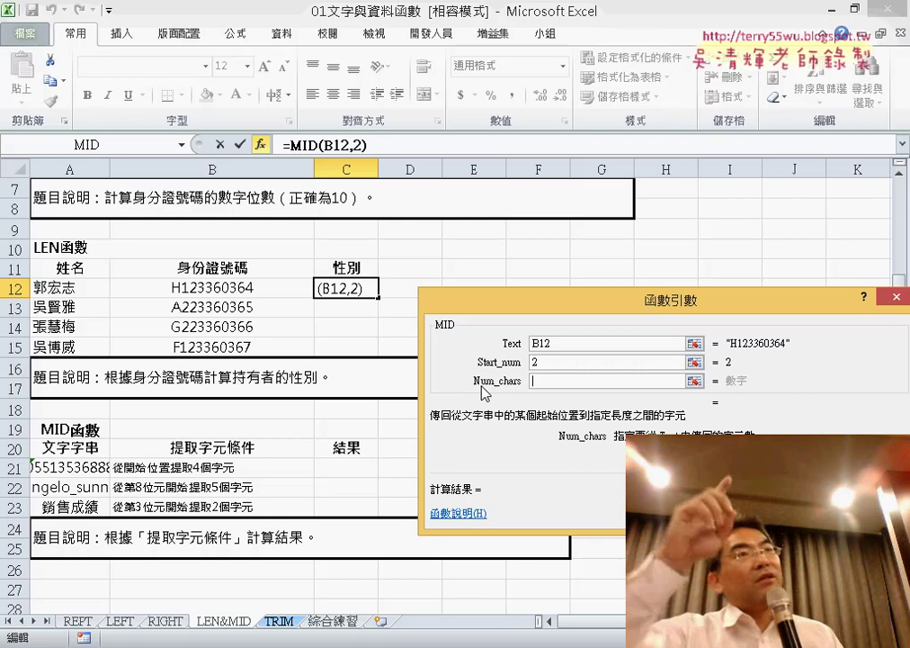
type("1")
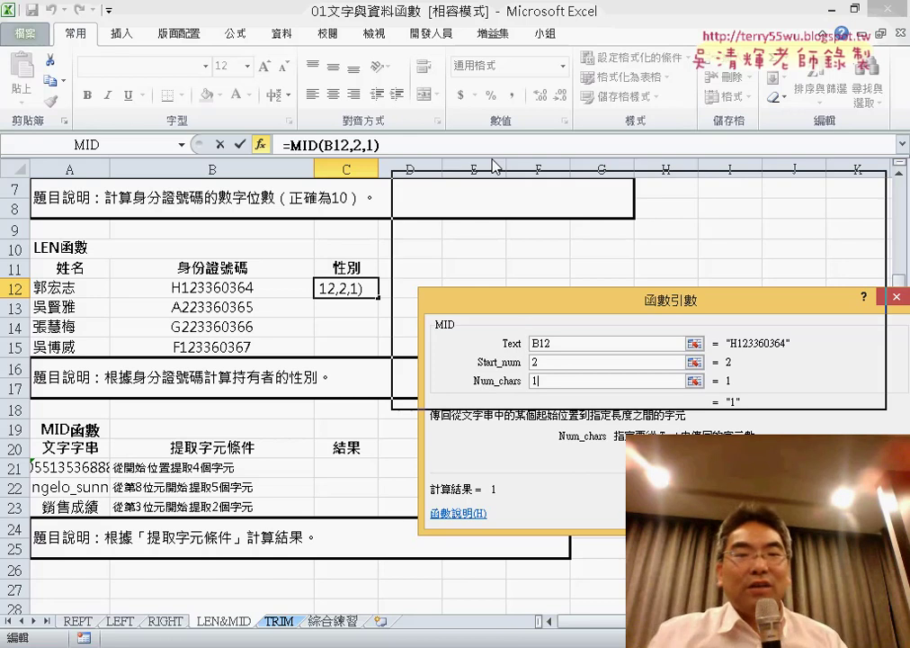
left_click_drag(536, 310, 465, 92)
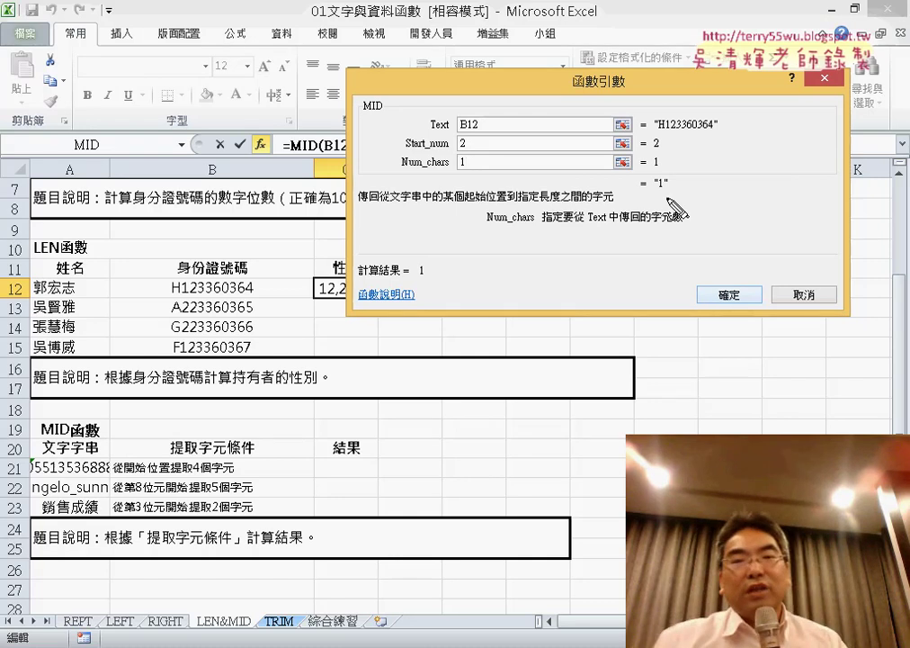
left_click_drag(670, 164, 651, 193)
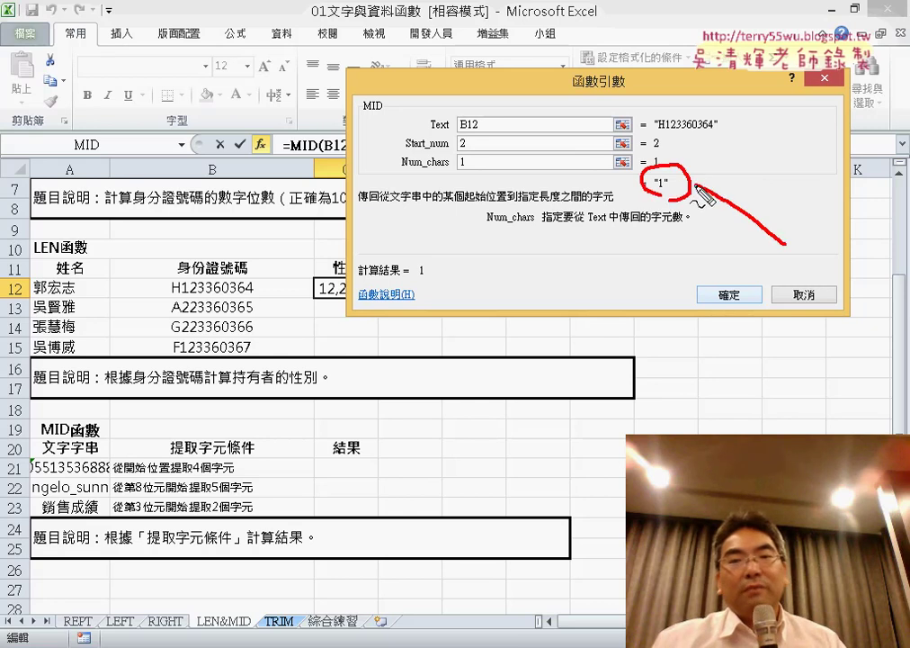
left_click_drag(720, 182, 698, 198)
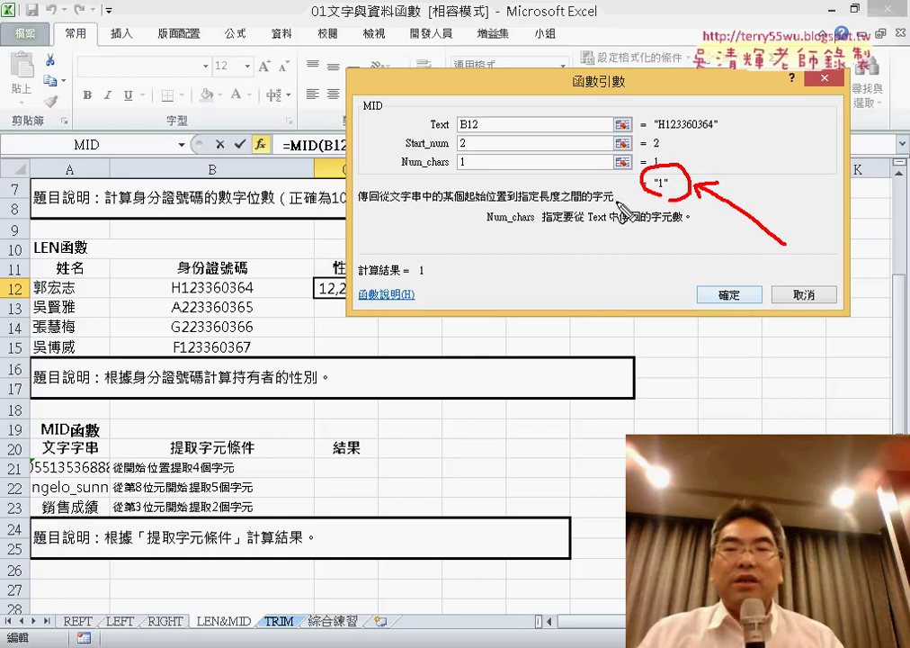
mouse_move(261, 27)
left_mouse_down()
mouse_move(274, 30)
mouse_move(292, 99)
left_mouse_up()
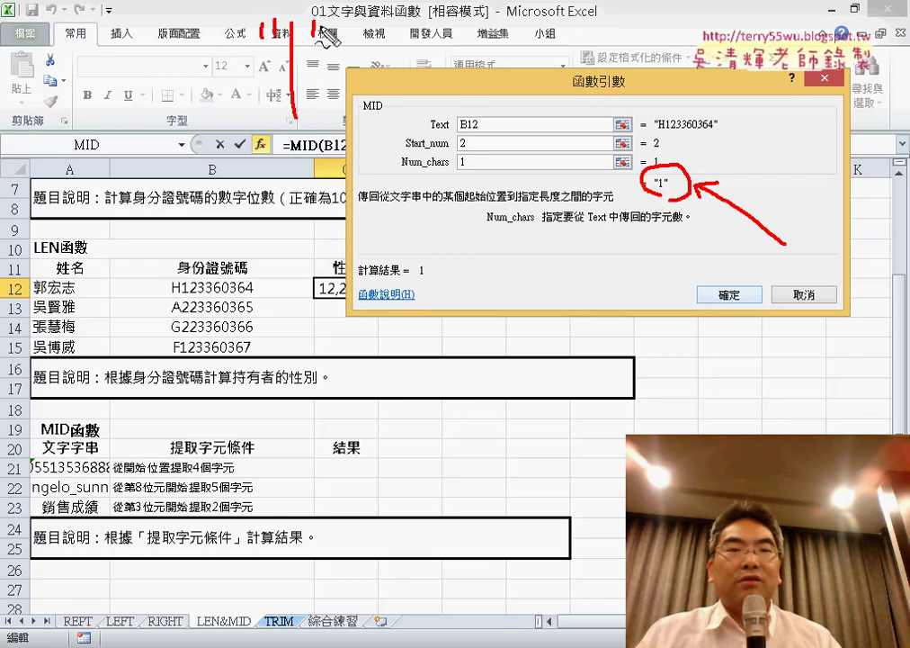
left_click_drag(321, 20, 320, 38)
left_click_drag(319, 169, 306, 155)
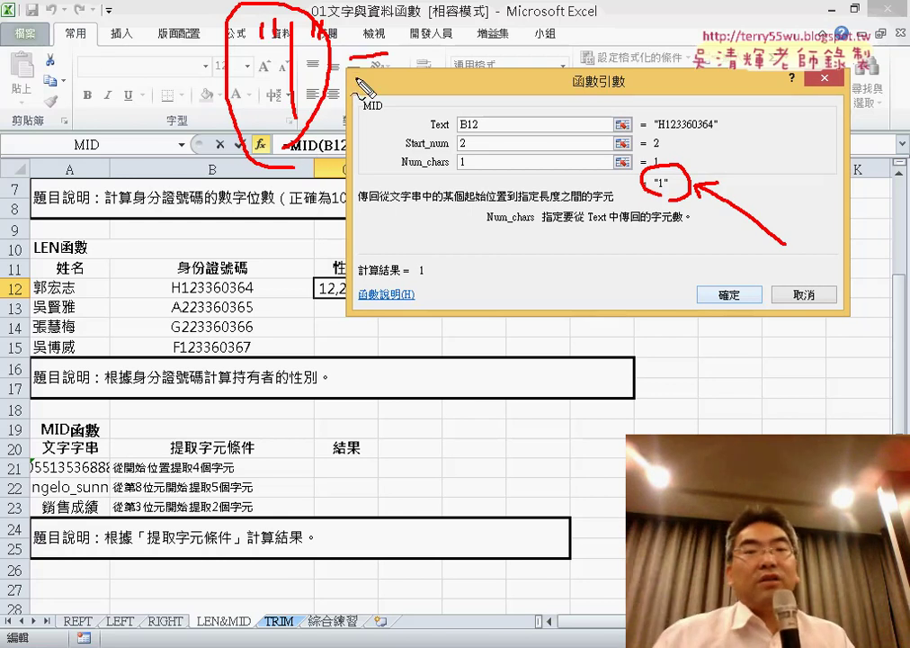
left_click_drag(461, 20, 477, 152)
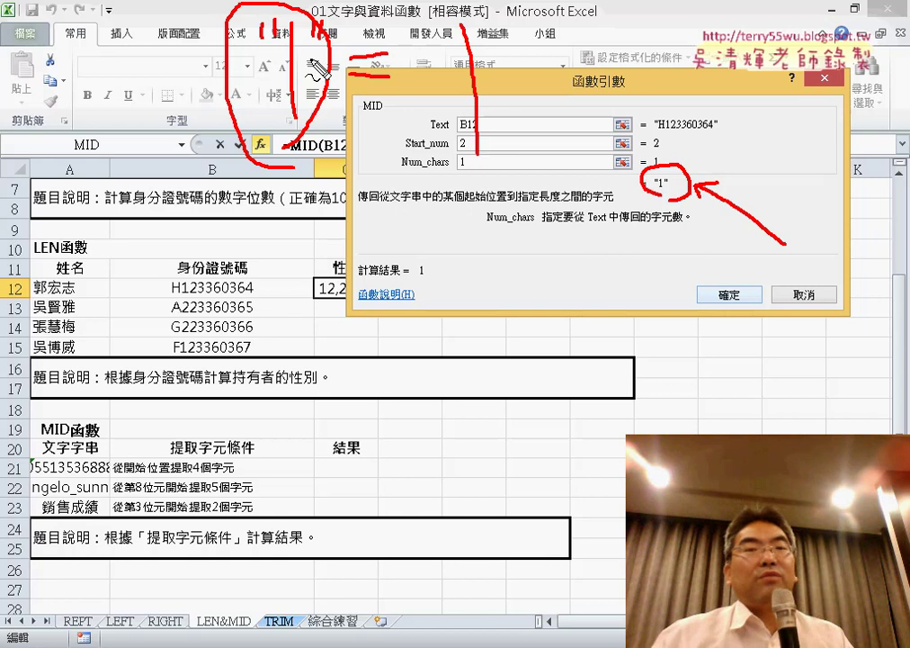
left_click_drag(385, 45, 361, 90)
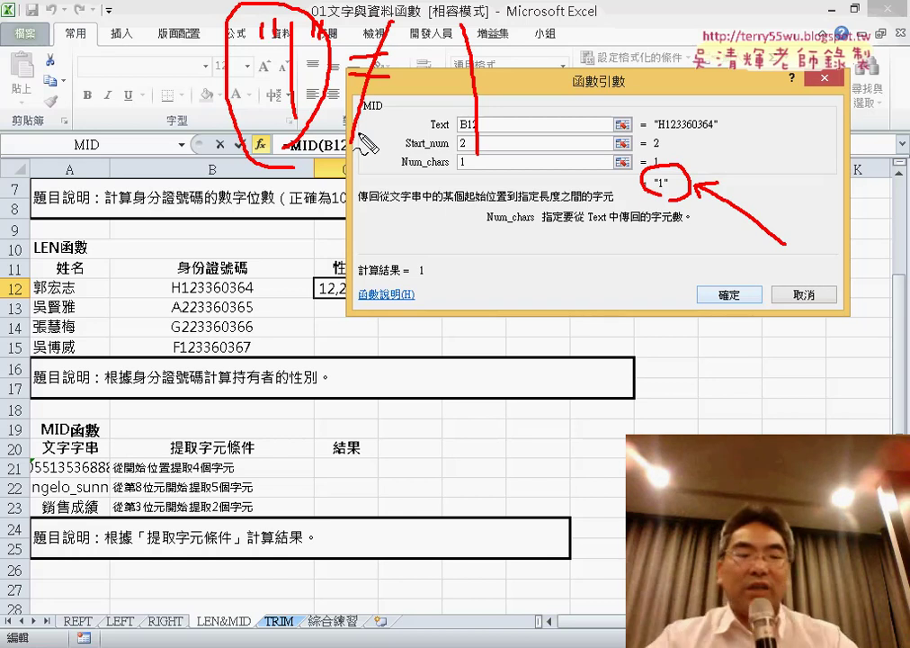
key("Escape")
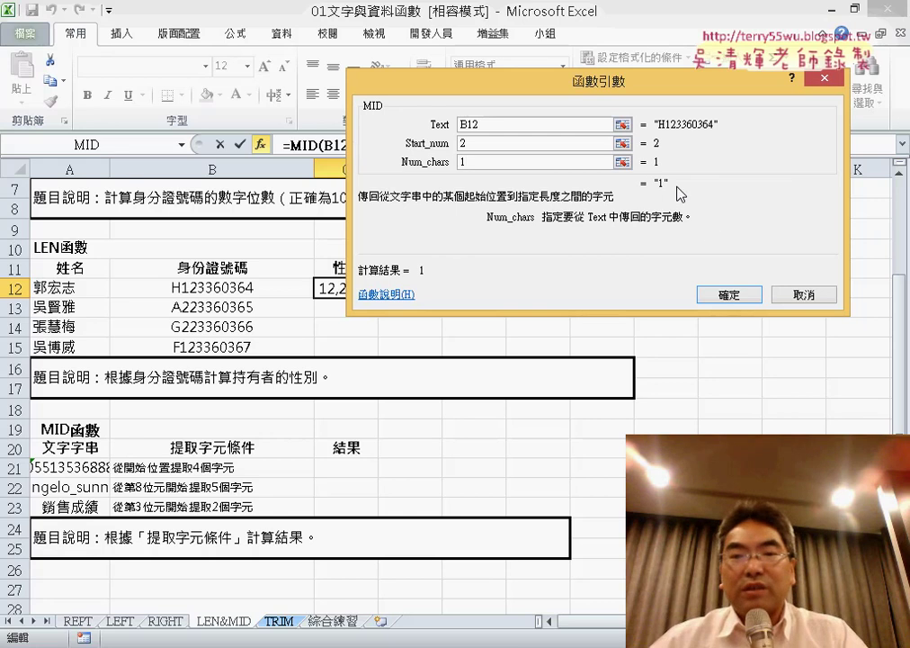
Step: Confirm =MID(B12,2,1), fill it down to C15, and select its MID text in the formula bar
left_click(729, 295)
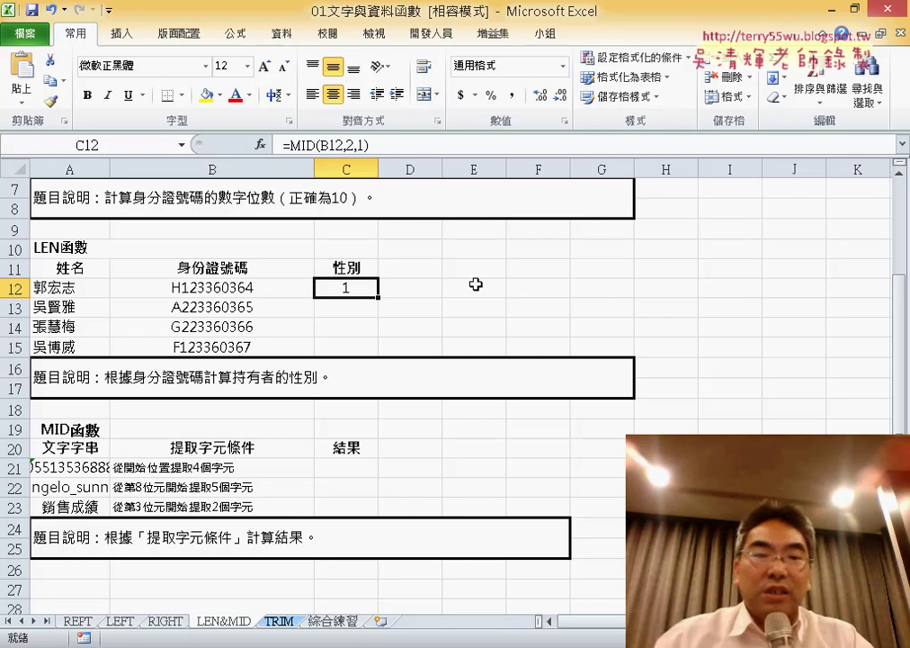
left_click_drag(378, 297, 378, 356)
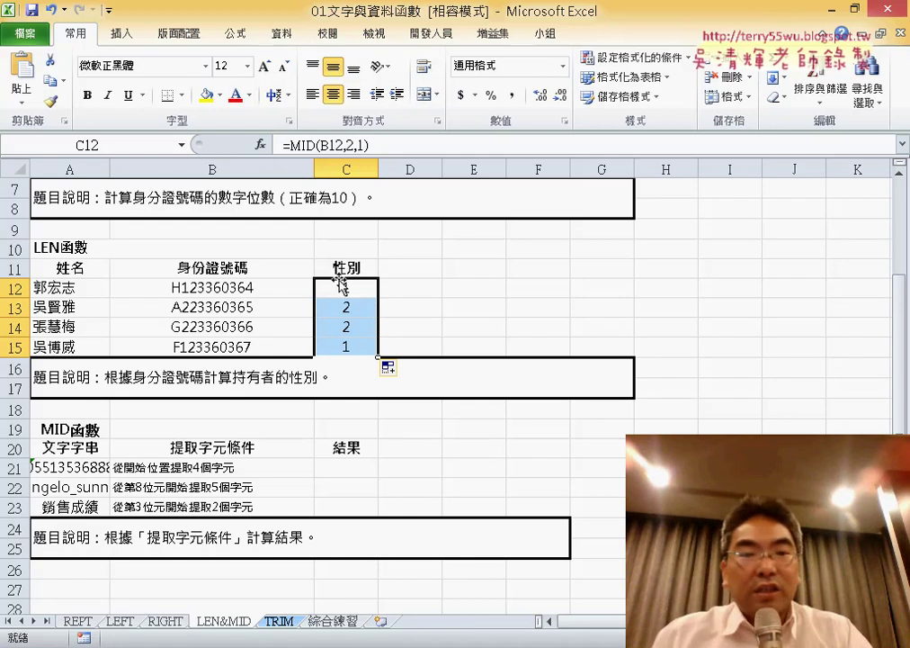
left_click(342, 284)
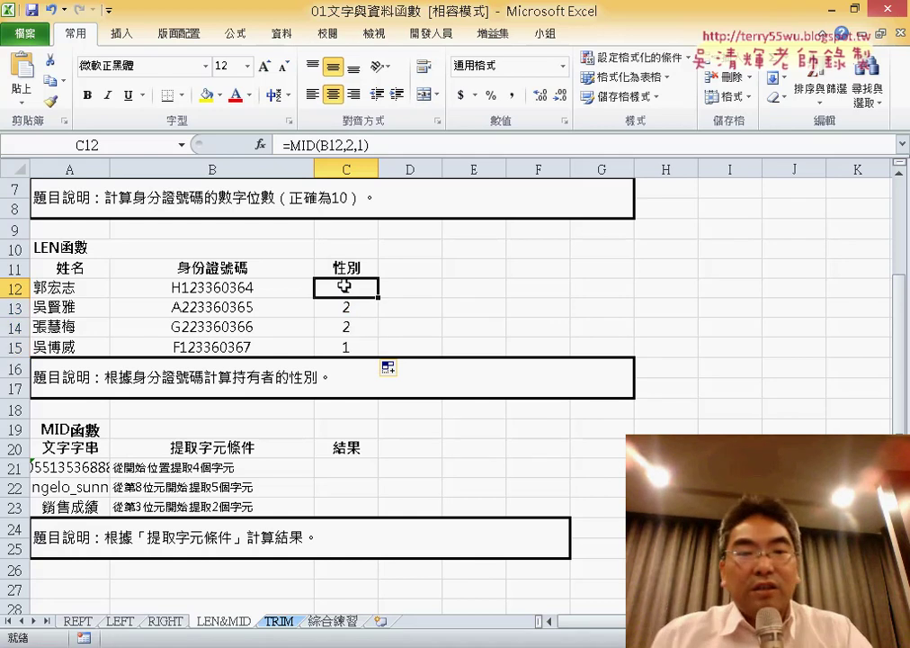
left_click(294, 146)
left_click_drag(290, 146, 369, 146)
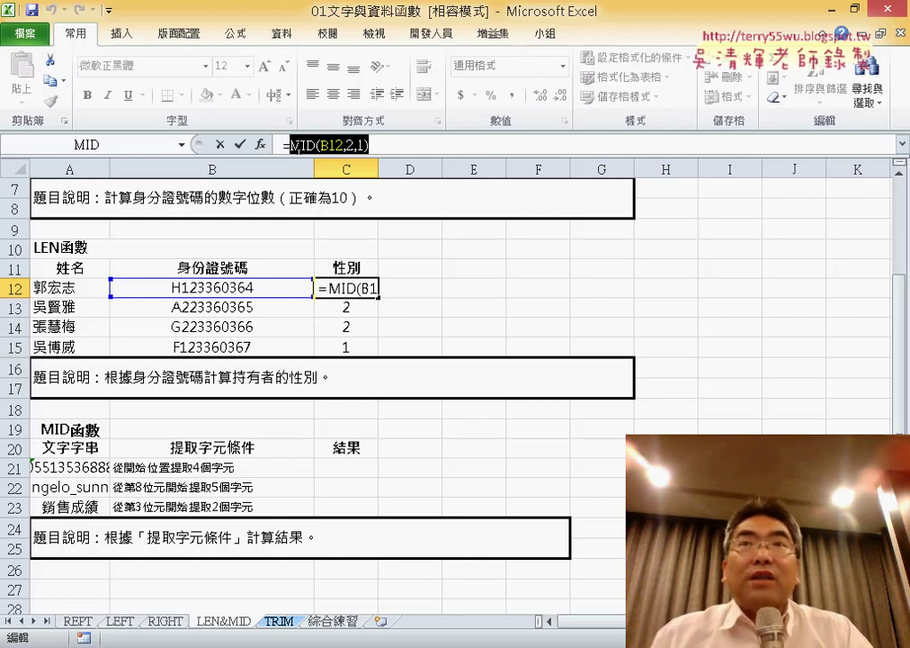
Step: Cut the MID expression from C12's formula and insert IF from the Logical category
right_click(323, 144)
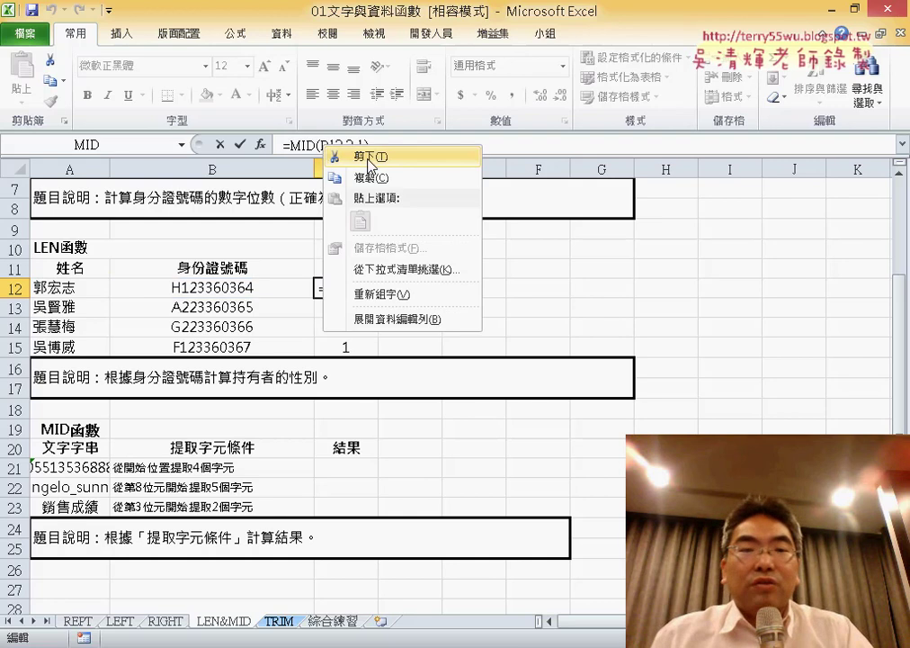
left_click(369, 157)
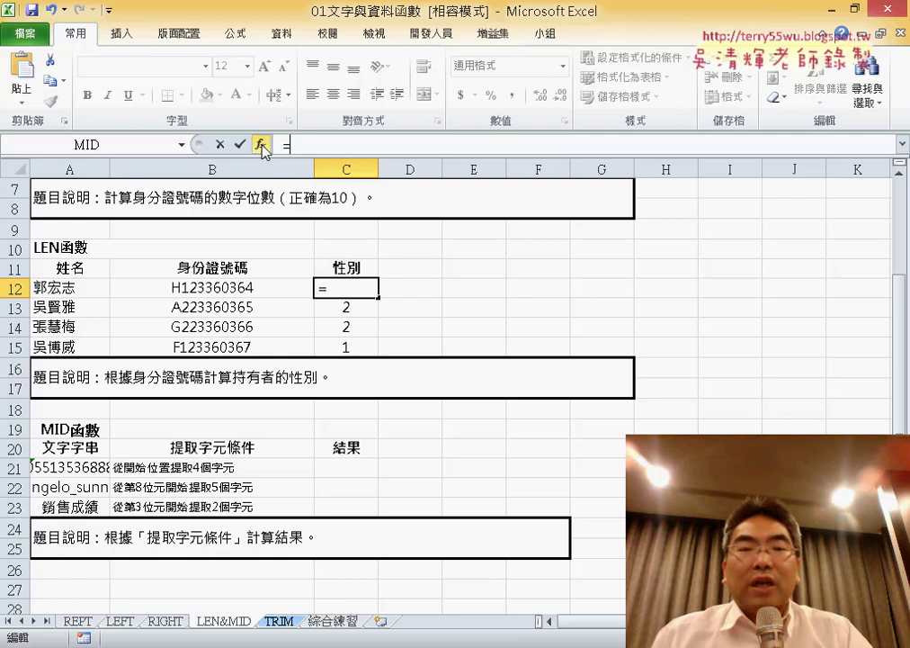
left_click(261, 144)
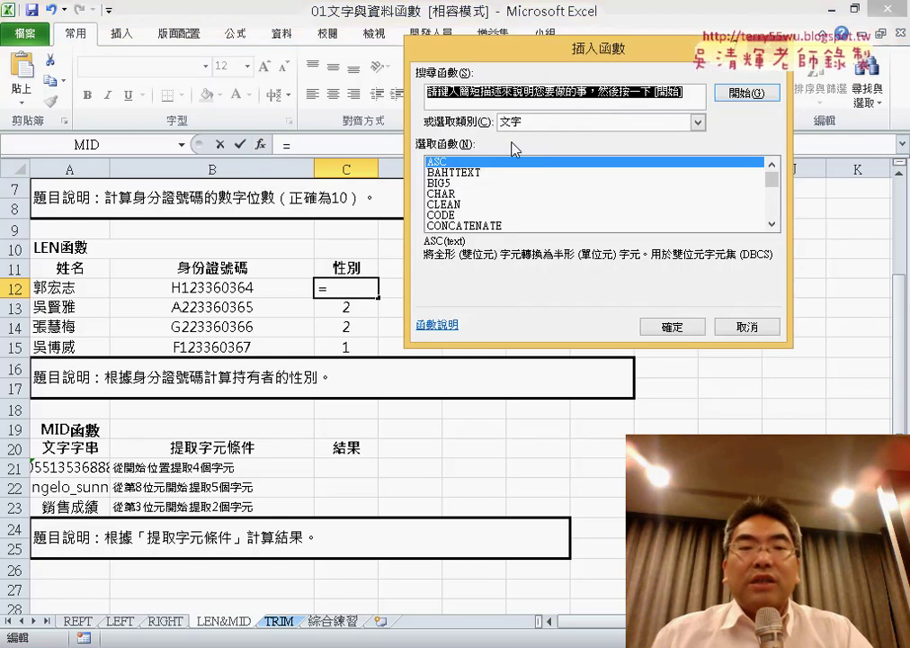
left_click(567, 123)
left_click(569, 233)
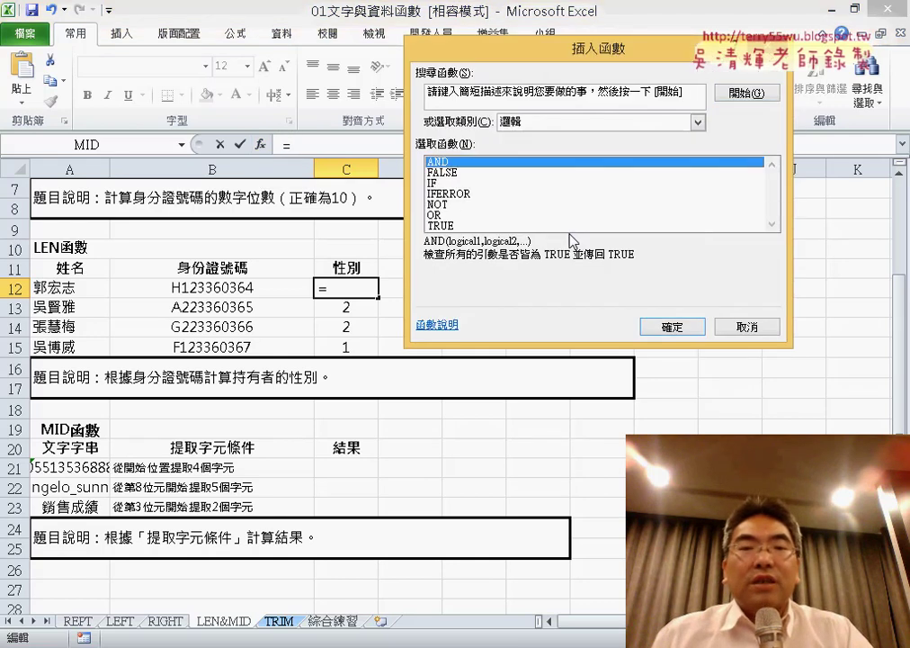
double_click(440, 182)
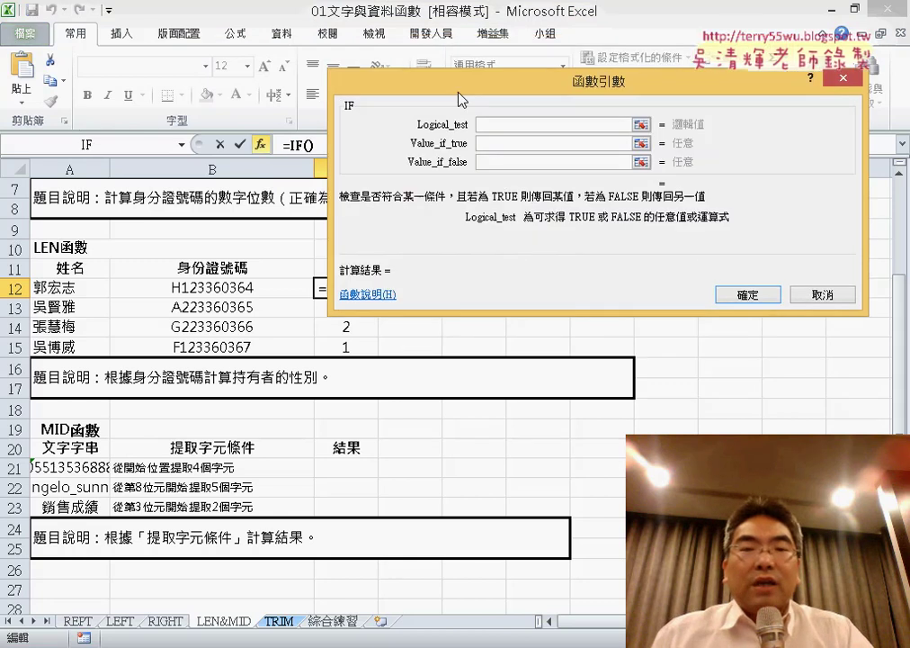
Step: Paste the MID expression into Logical_test and compare it with 1
left_click_drag(454, 103, 569, 79)
right_click(631, 113)
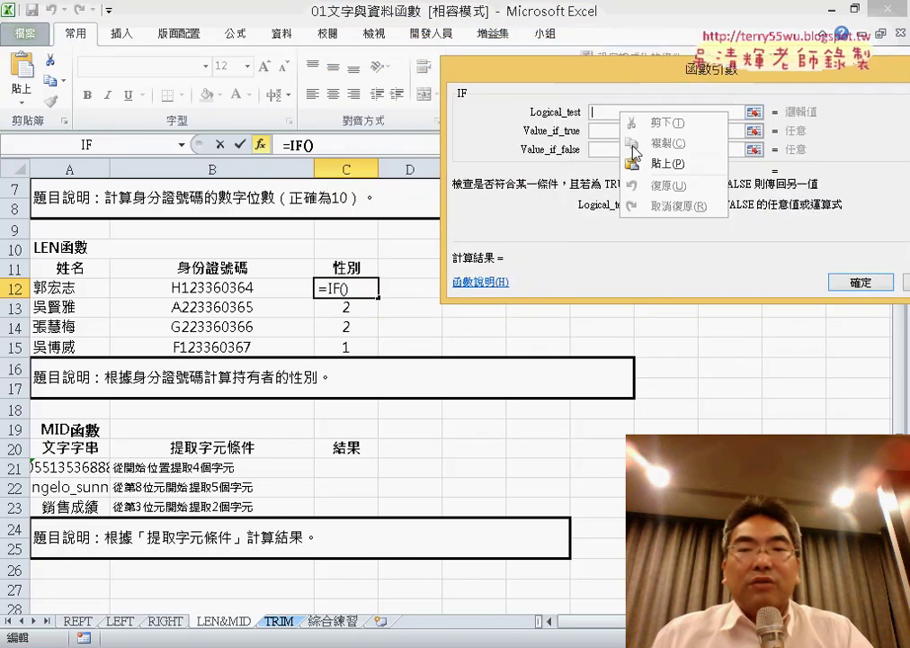
left_click(656, 154)
left_click_drag(653, 112, 492, 108)
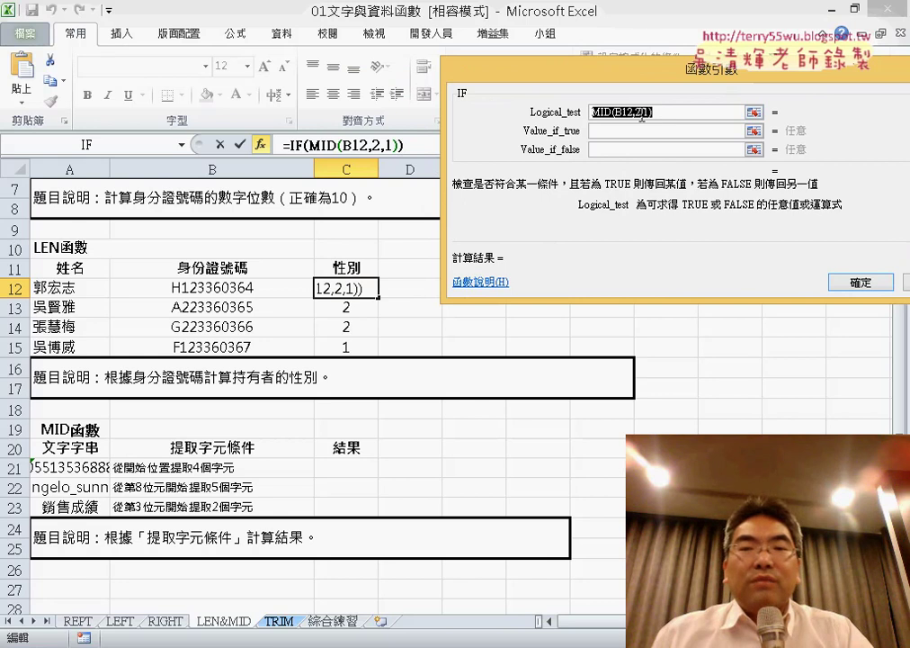
left_click(681, 113)
type("=")
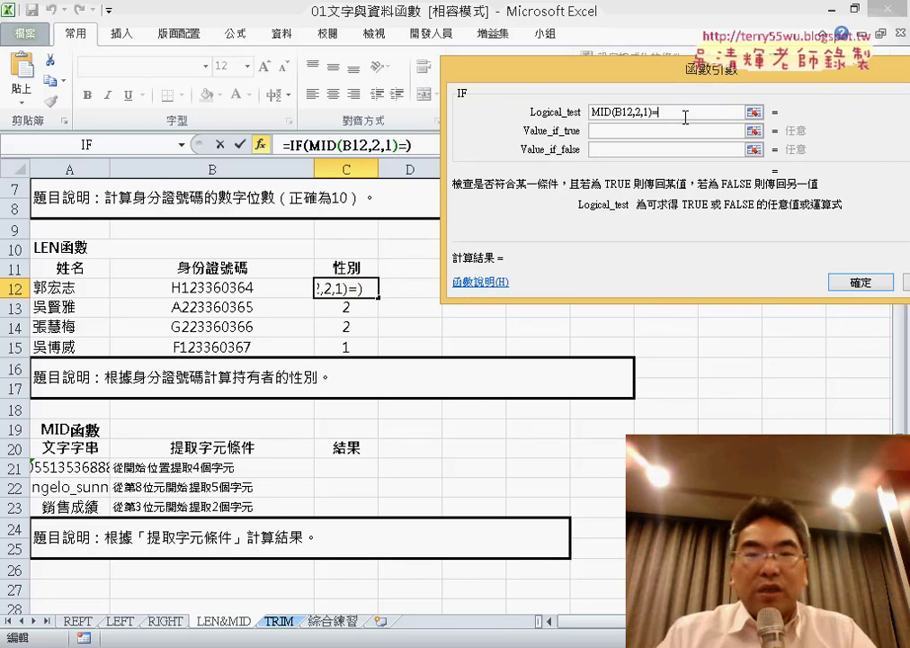
type("1")
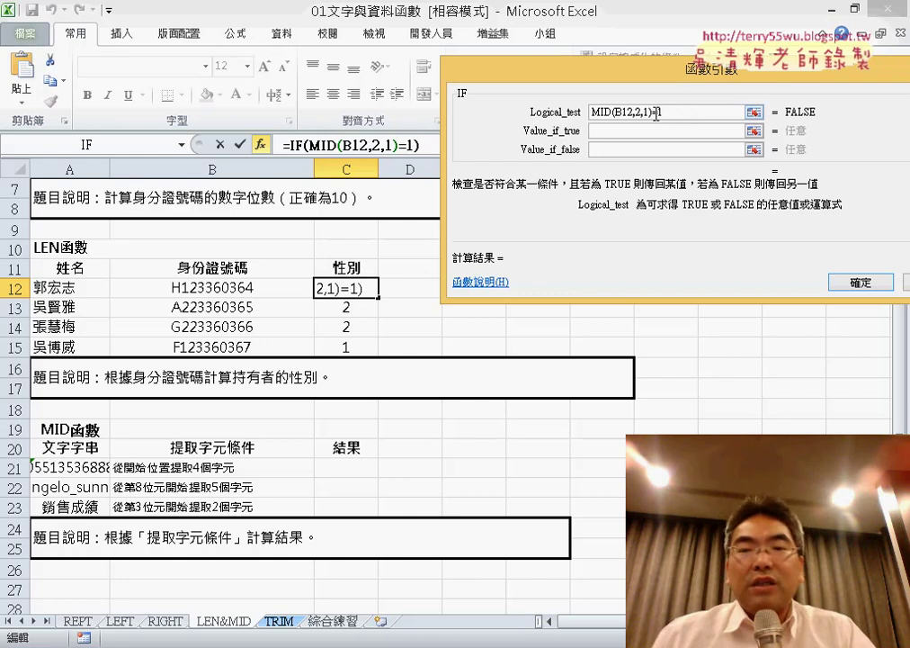
key("BackSpace")
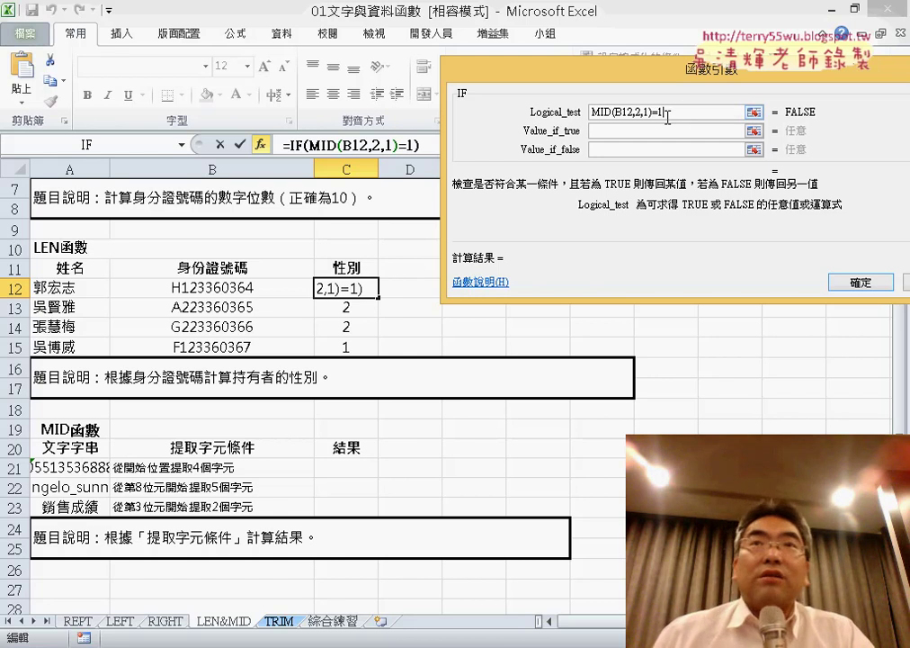
Step: Enter 男 as the value if true and 女 as the value if false
left_click(668, 131)
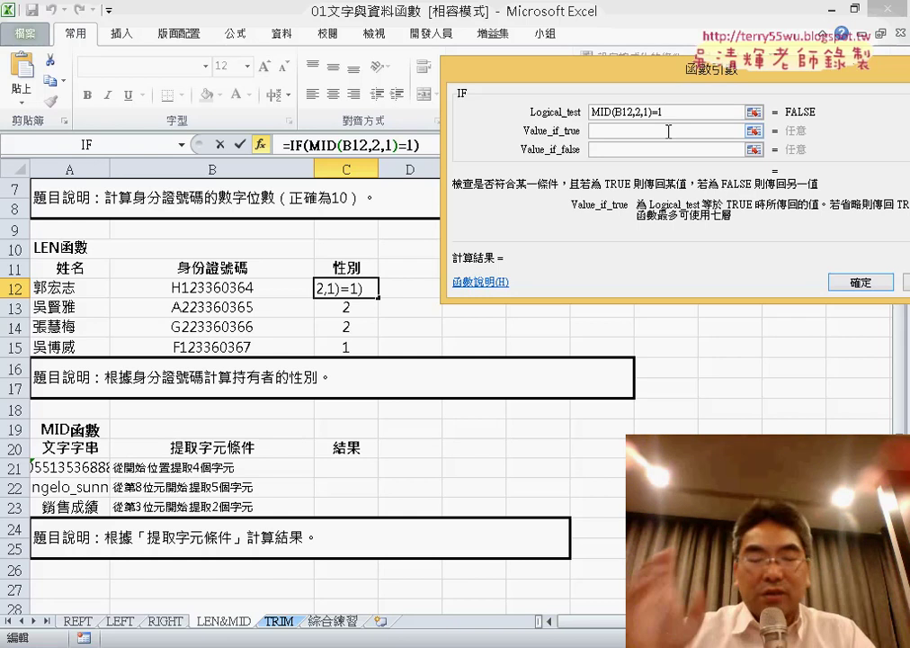
type("a")
key("BackSpace")
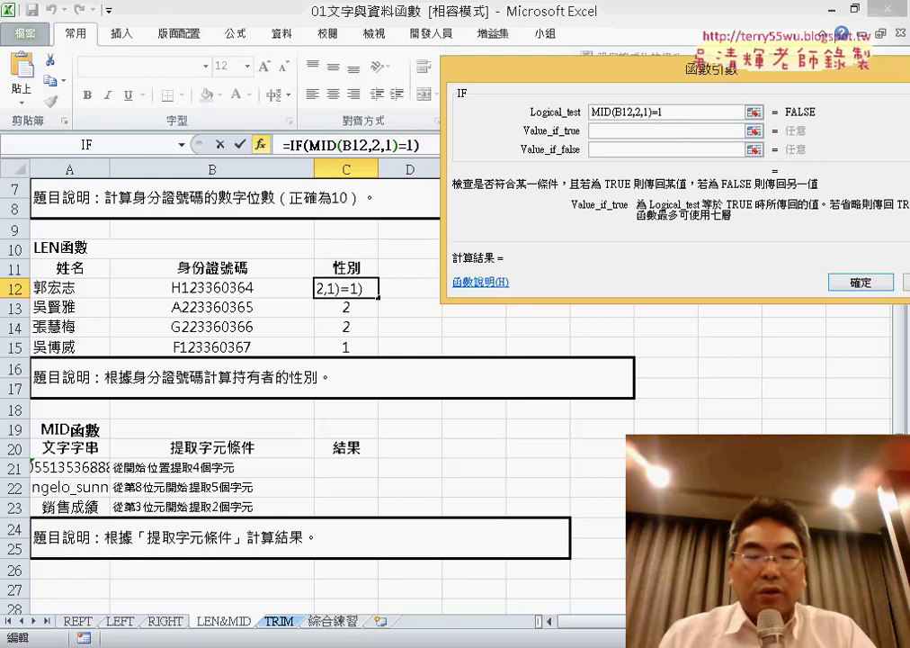
type("南")
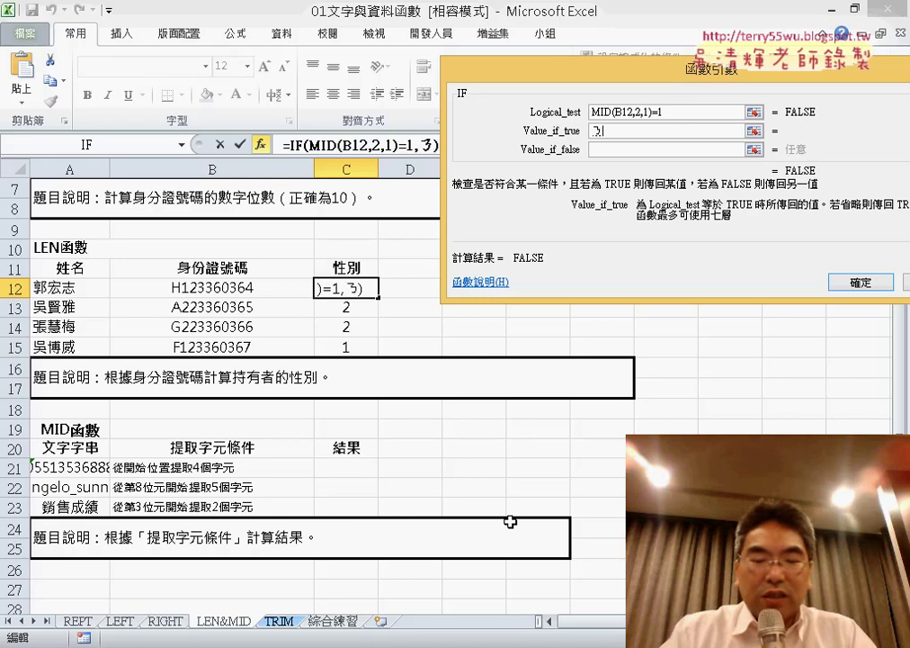
key("Down")
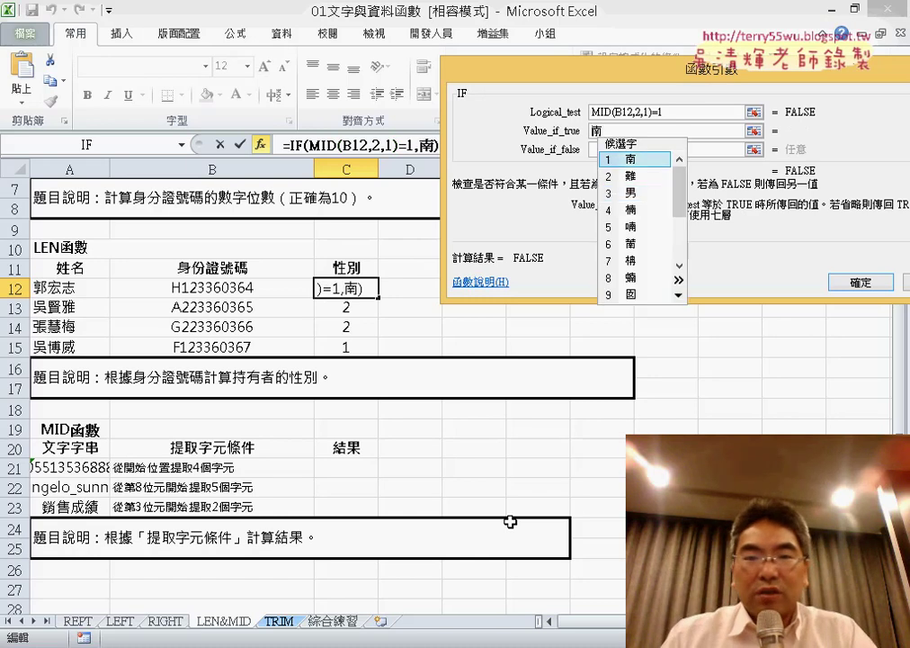
key("Down")
key("Down")
key("Return")
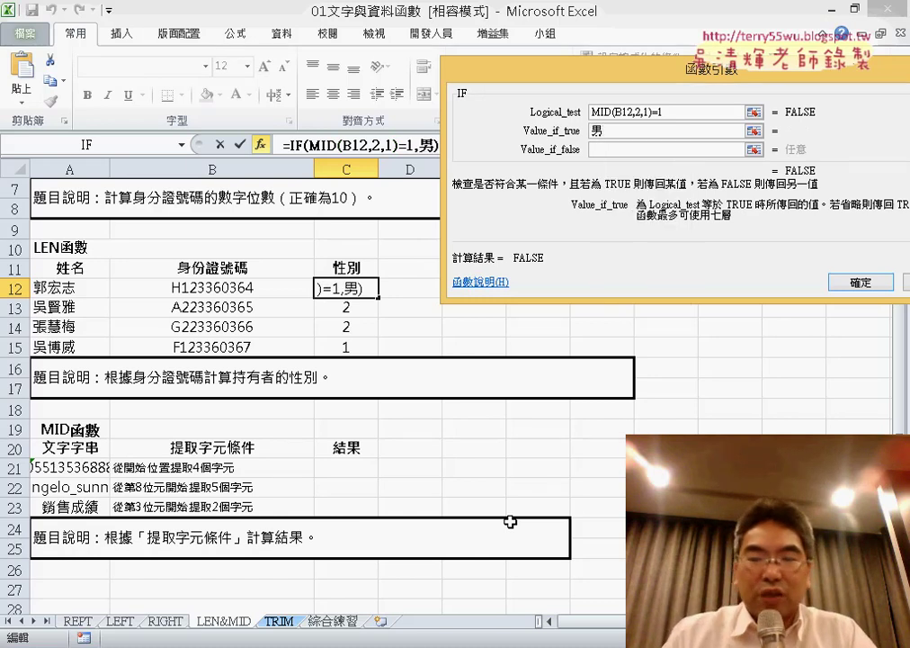
key("Tab")
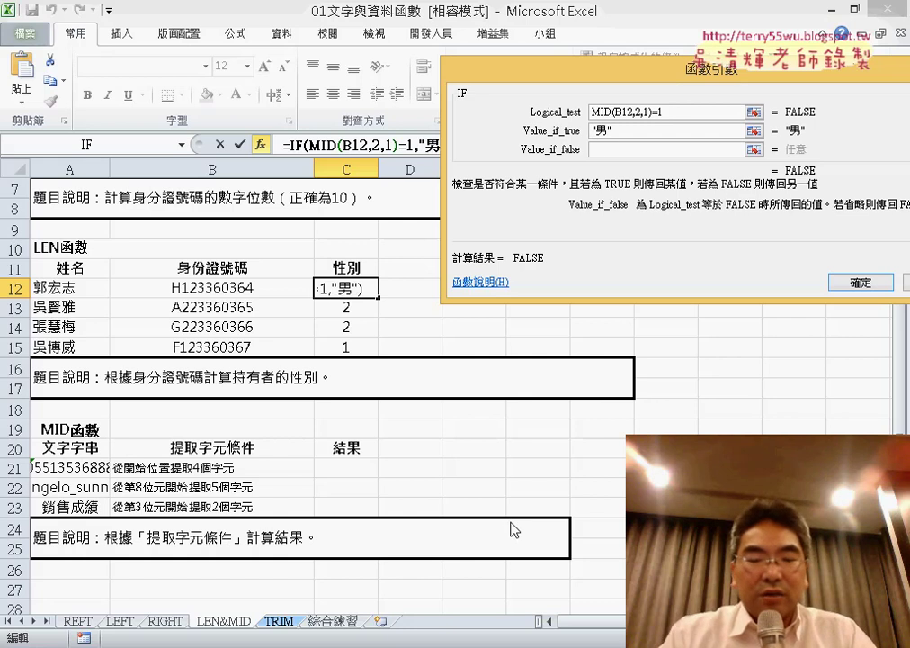
type("sm3")
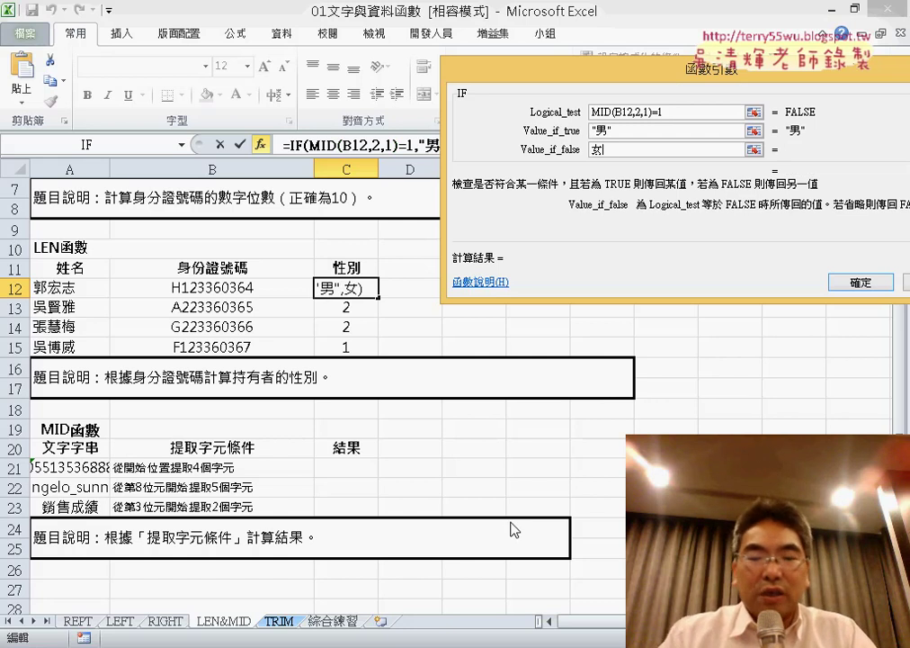
left_click(655, 133)
left_click(697, 114)
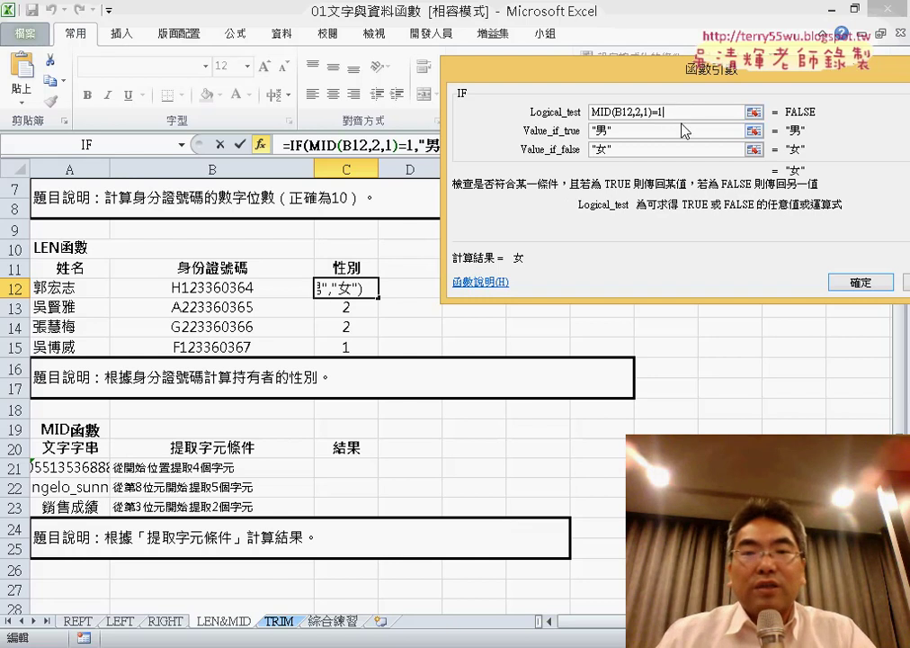
left_click_drag(665, 112, 583, 112)
Step: Confirm the IF formula, fill it down to C15, and reopen its Function Arguments
left_click(863, 283)
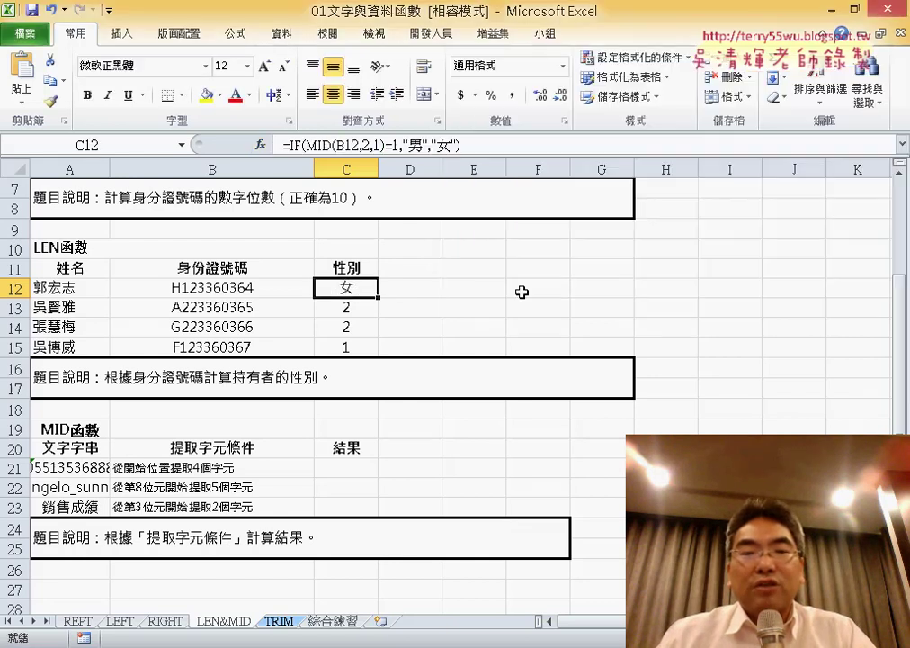
left_click_drag(377, 298, 377, 352)
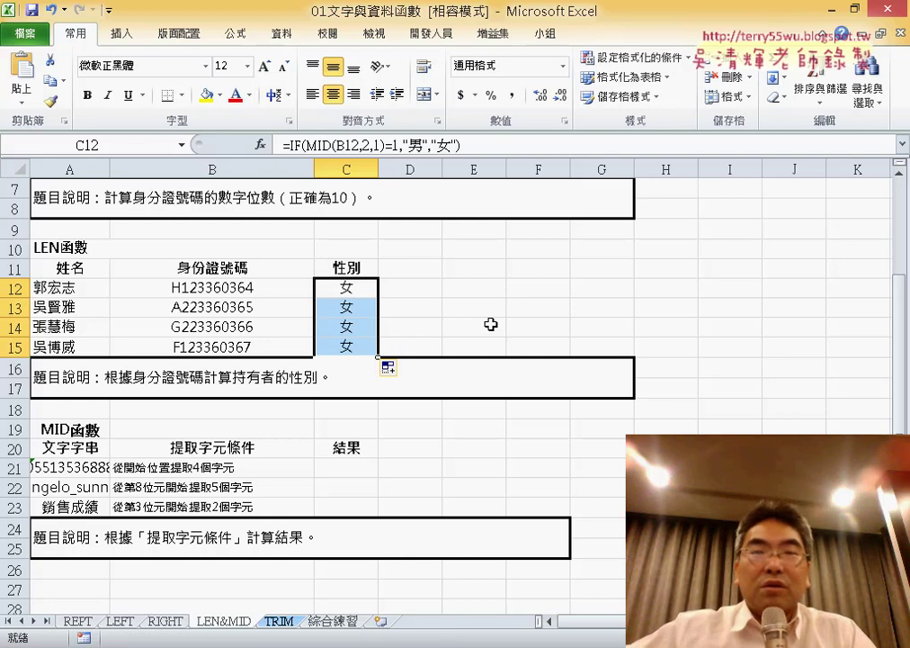
left_click(289, 147)
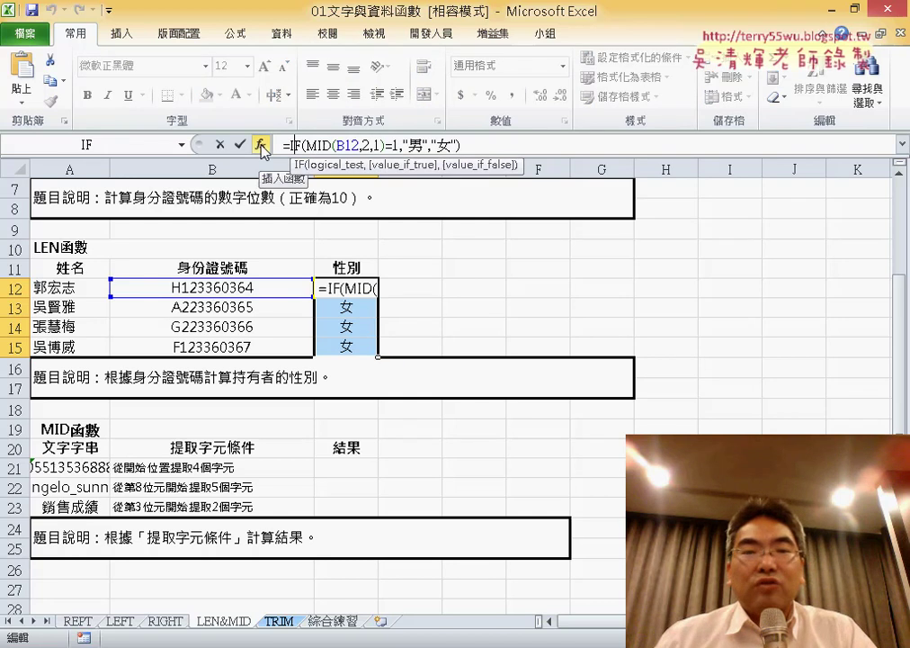
left_click(261, 145)
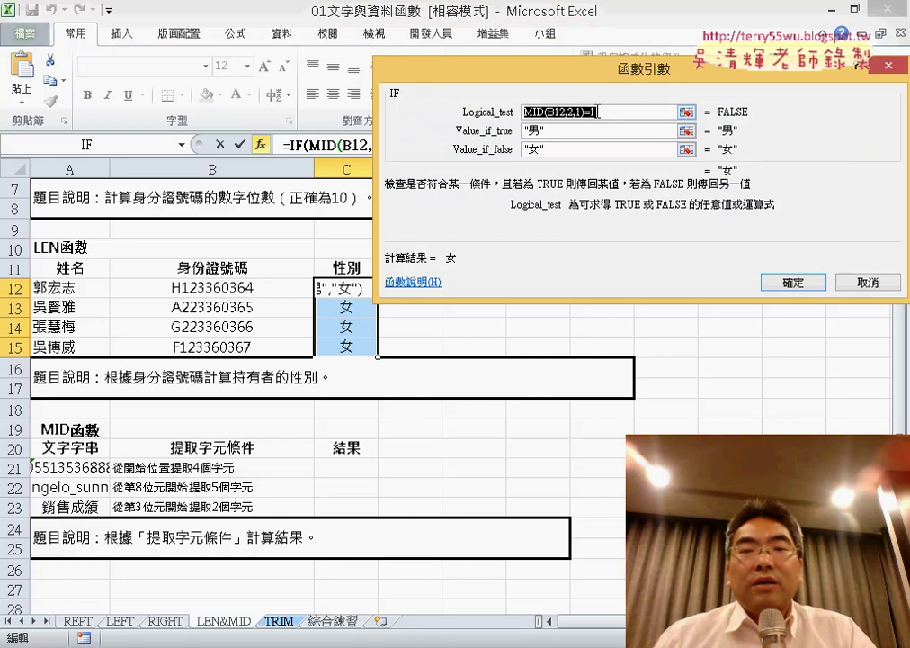
Step: Annotate the MID(B12 part and the =1 comparison in the logical test, then clear annotations
left_click(592, 114)
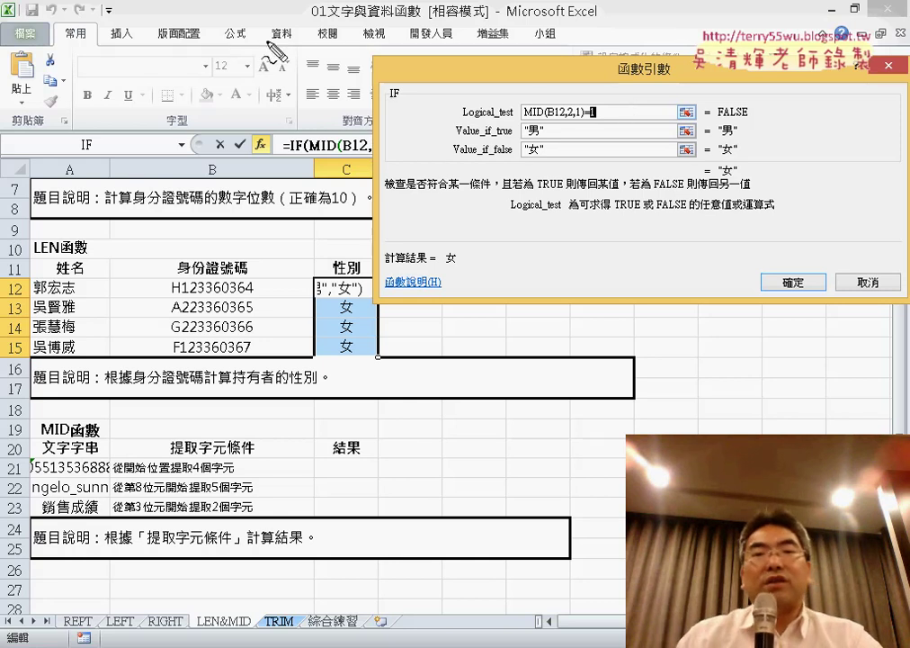
left_click_drag(530, 116, 572, 114)
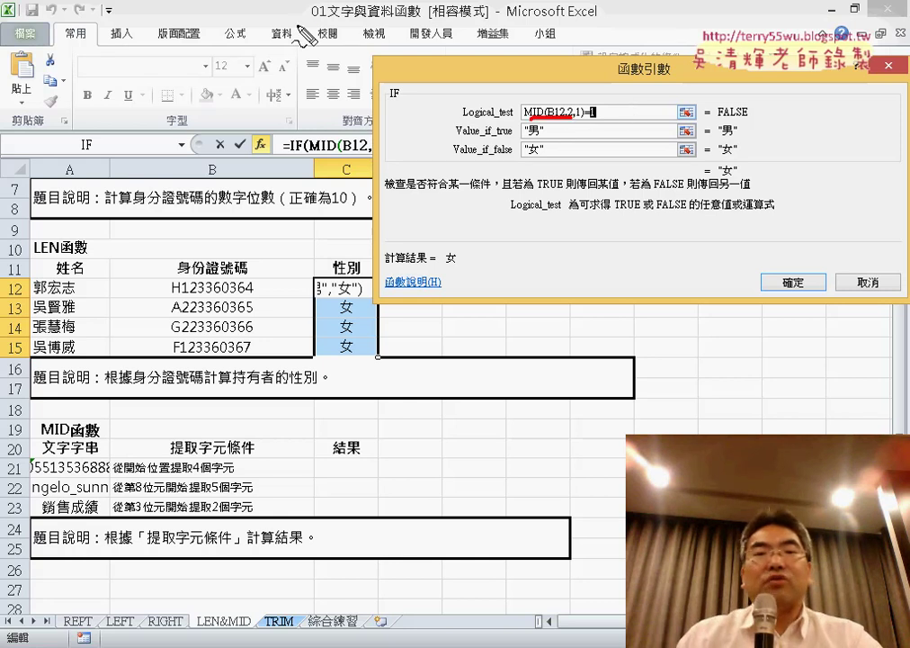
left_click_drag(298, 31, 298, 52)
mouse_move(313, 27)
left_mouse_down()
mouse_move(313, 56)
mouse_move(352, 56)
mouse_move(377, 90)
mouse_move(429, 79)
left_mouse_up()
left_click_drag(477, 58, 477, 126)
left_click_drag(586, 118, 594, 118)
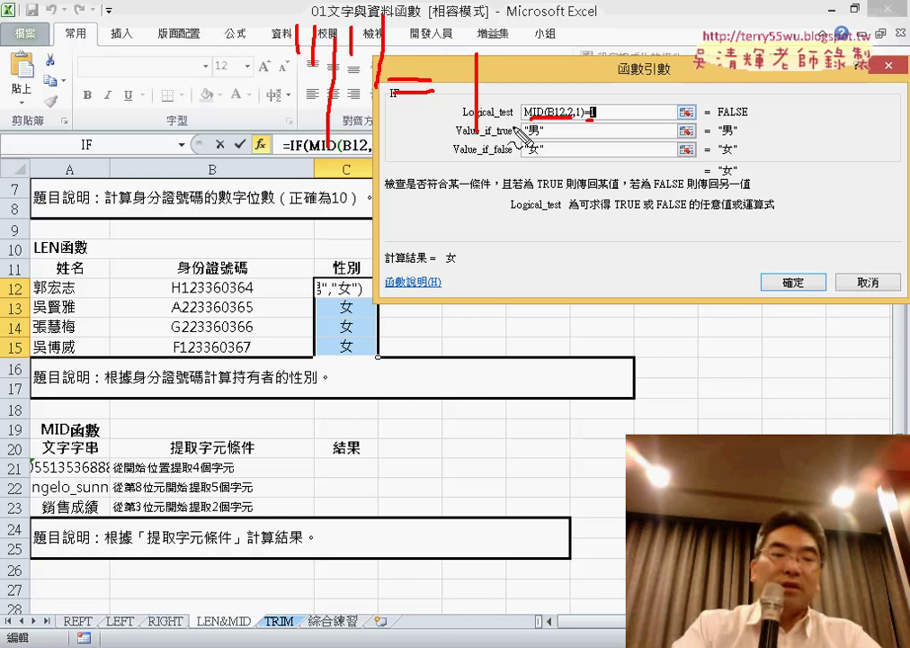
key("Escape")
type("\"")
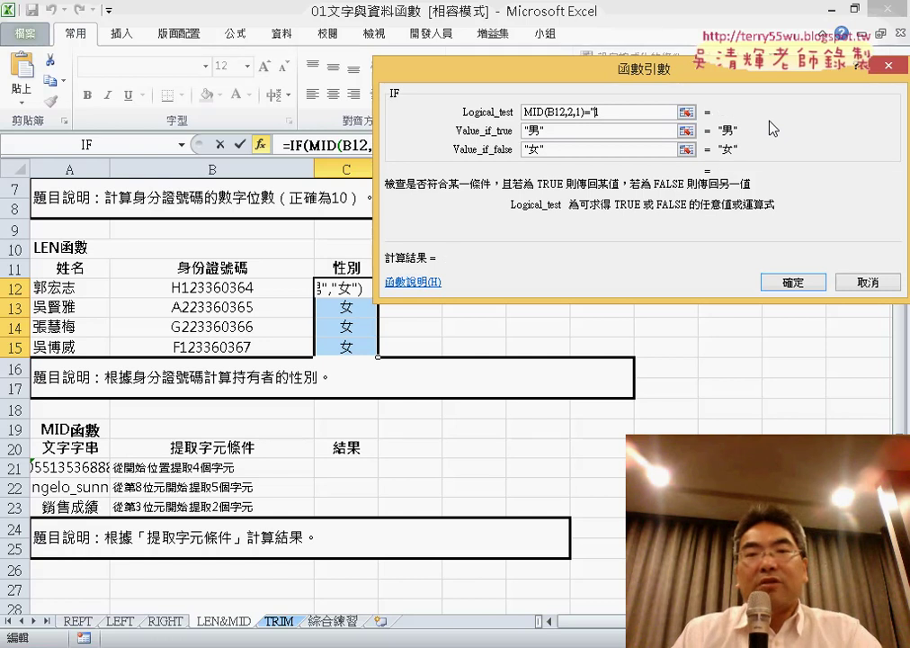
Step: Quote the 1 so the test reads MID(B12,2,1)="1" and confirm; C12 shows 男
left_click(596, 111)
type("\"")
left_click(640, 112)
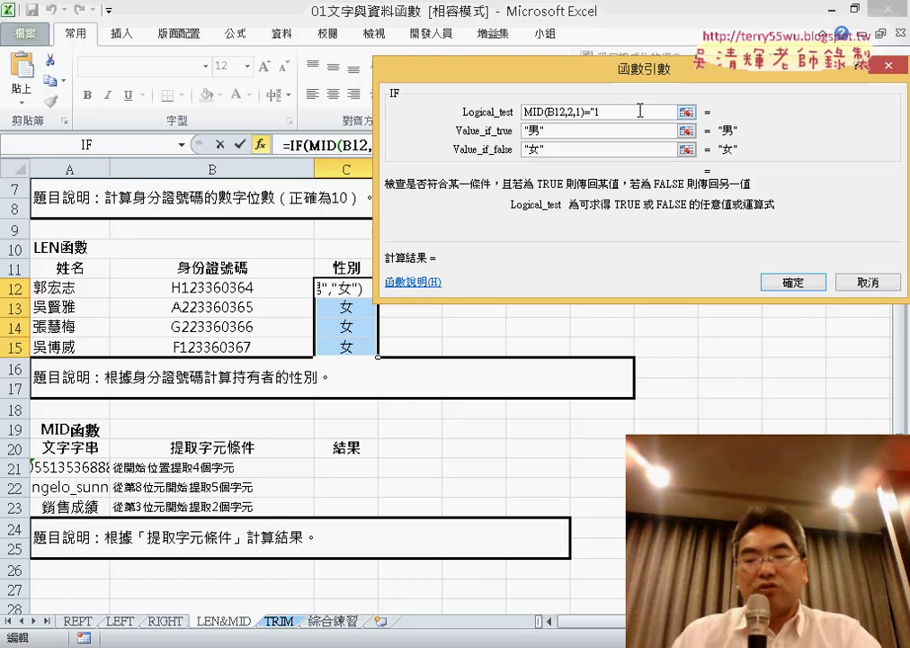
type("\"")
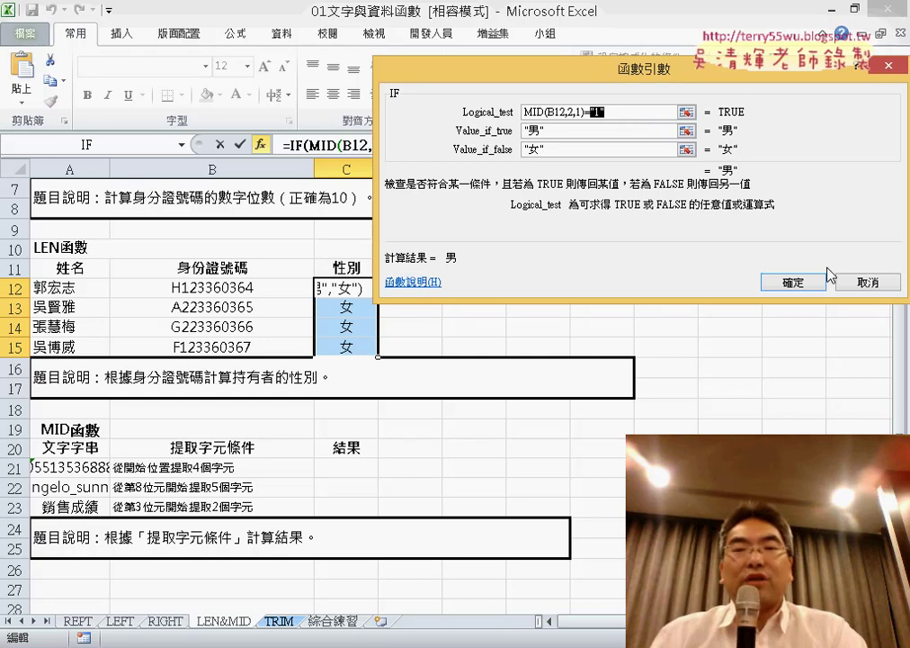
left_click(805, 281)
left_click(363, 286)
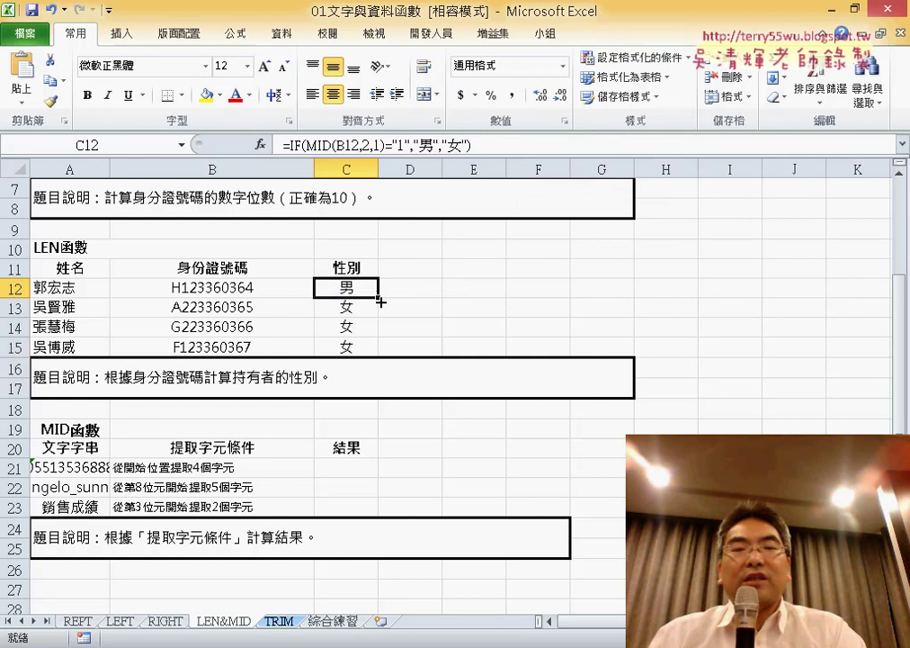
Step: Fill the corrected formula down to C15, then review and close its IF arguments
left_click_drag(381, 303, 386, 357)
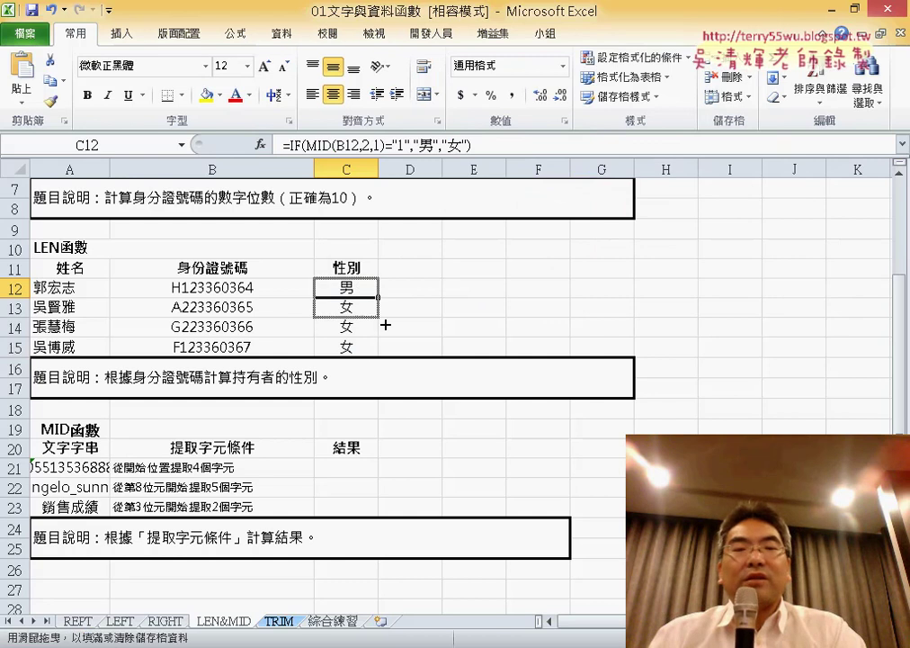
left_click(295, 145)
left_click(260, 144)
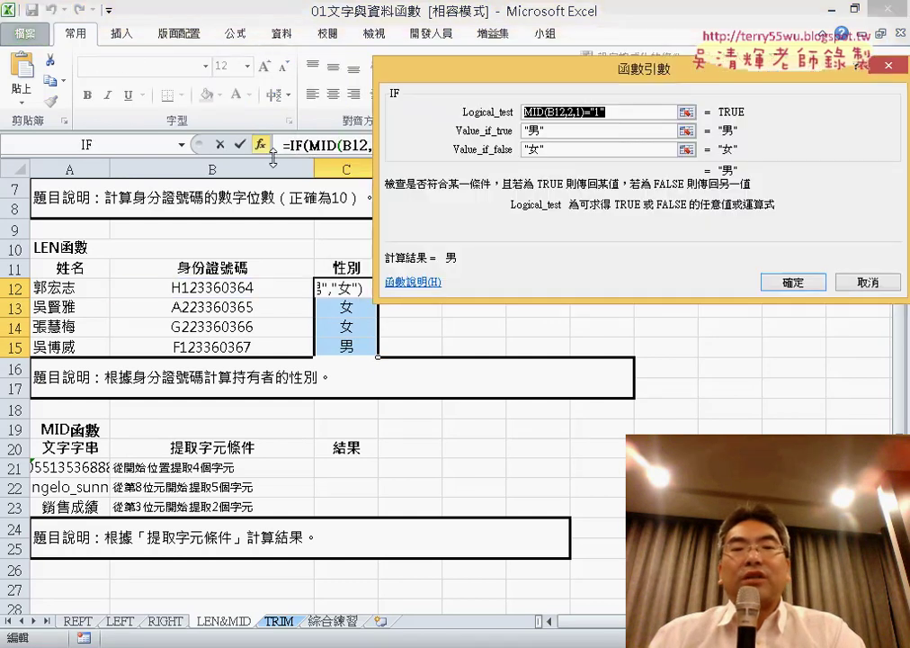
left_click_drag(589, 83, 643, 226)
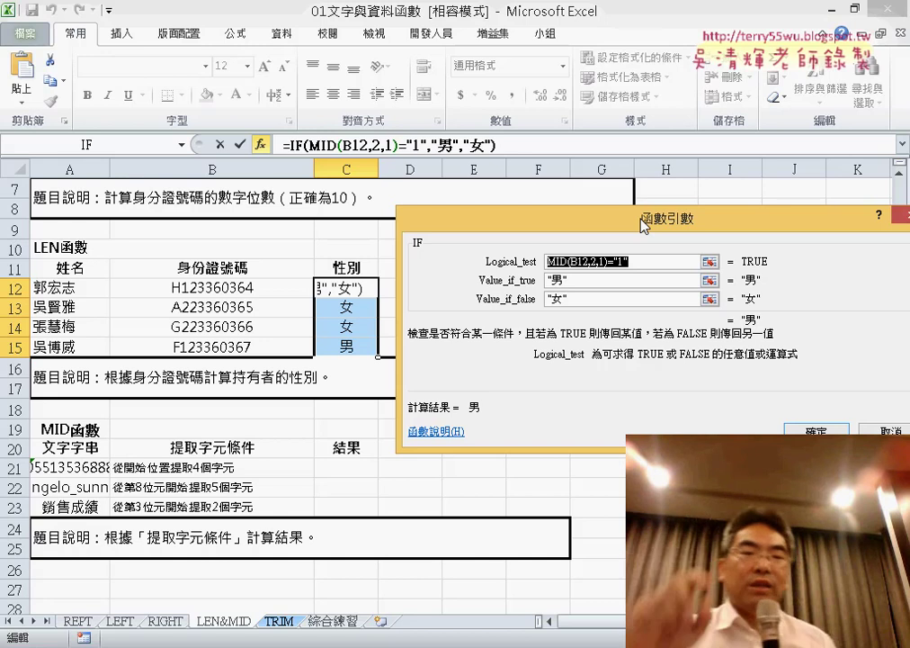
key("Return")
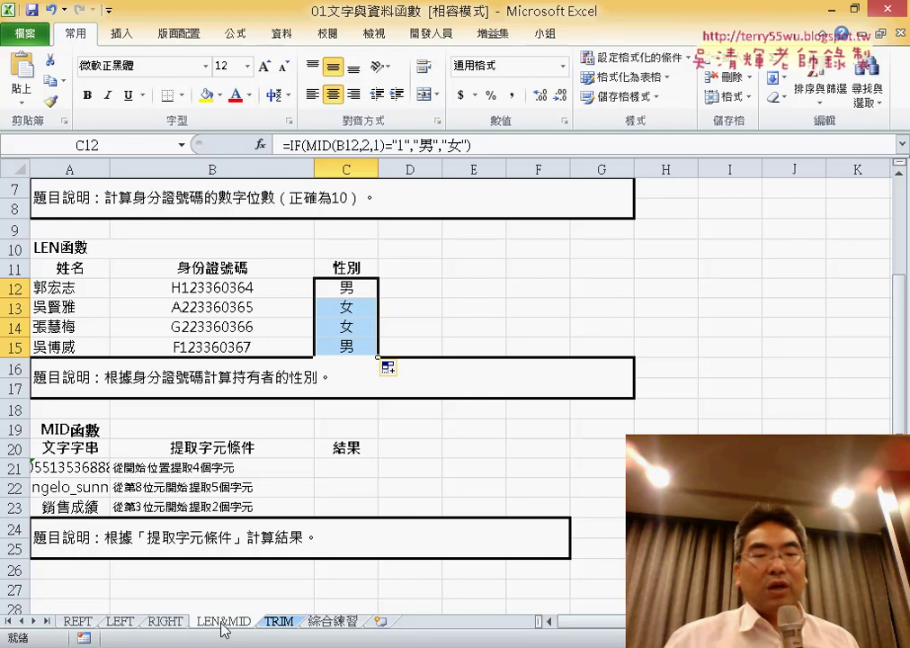
left_click(348, 625)
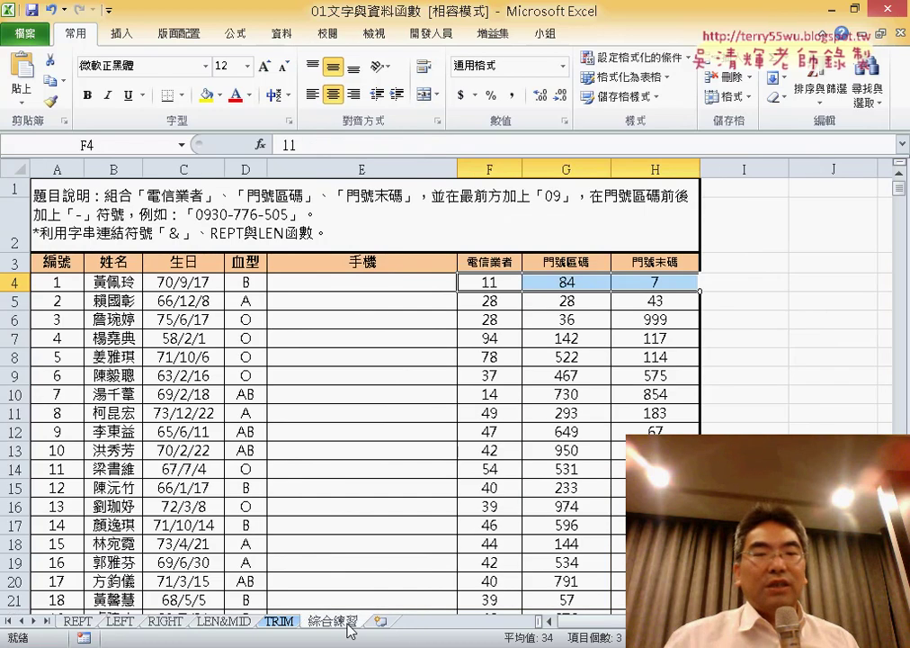
left_click(392, 281)
mouse_move(457, 169)
left_mouse_down()
mouse_move(426, 171)
mouse_move(465, 177)
left_mouse_up()
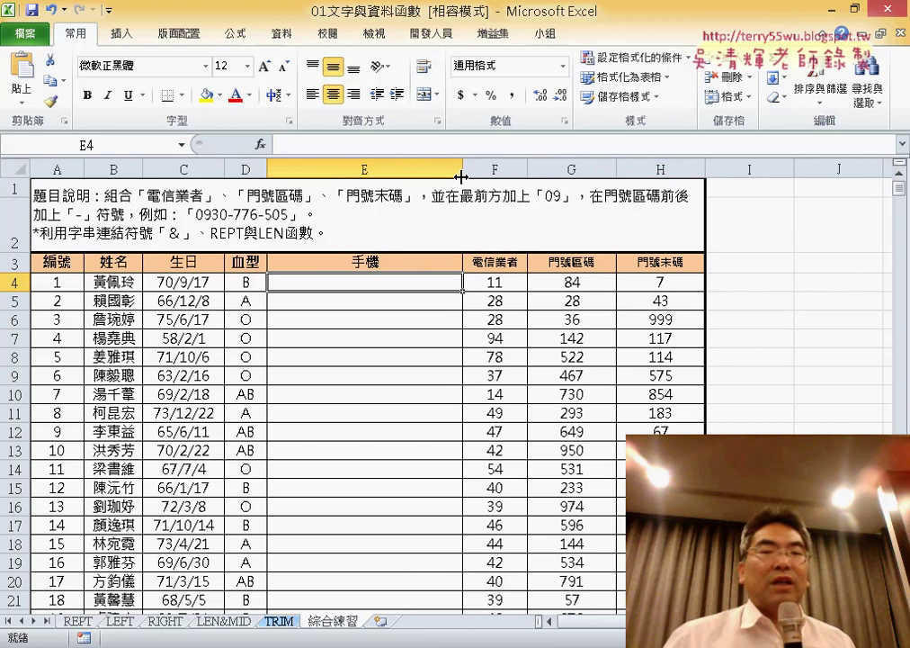
left_click(374, 137)
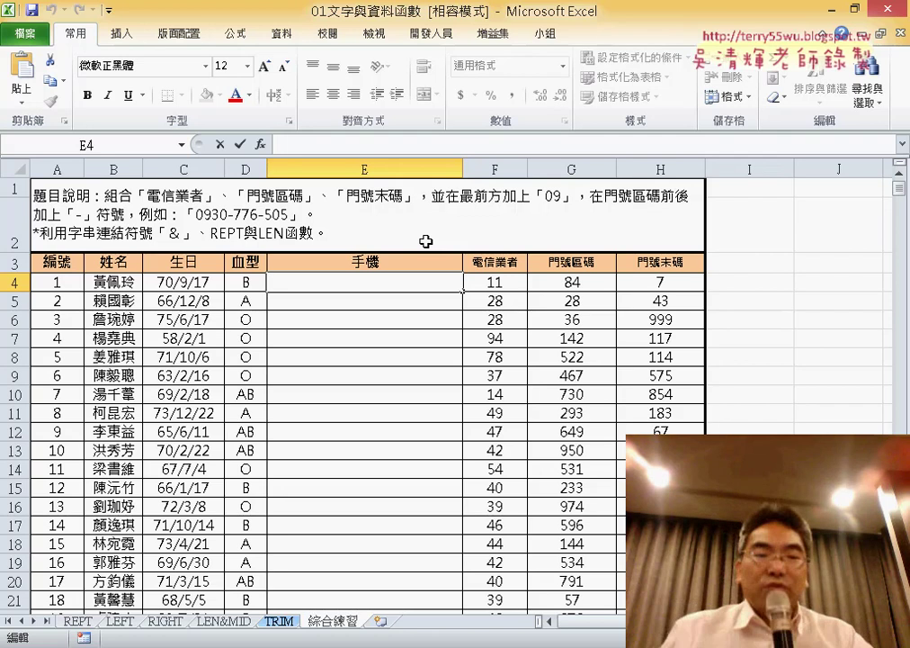
left_click(219, 621)
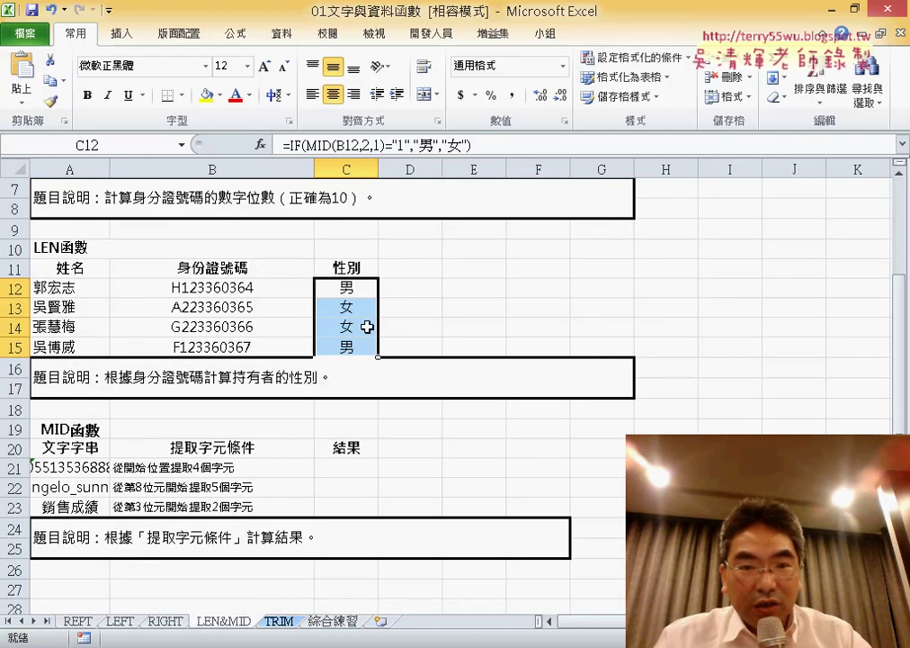
Step: Reopen the IF Function Arguments for C12's formula
left_click(347, 287)
left_click(293, 143)
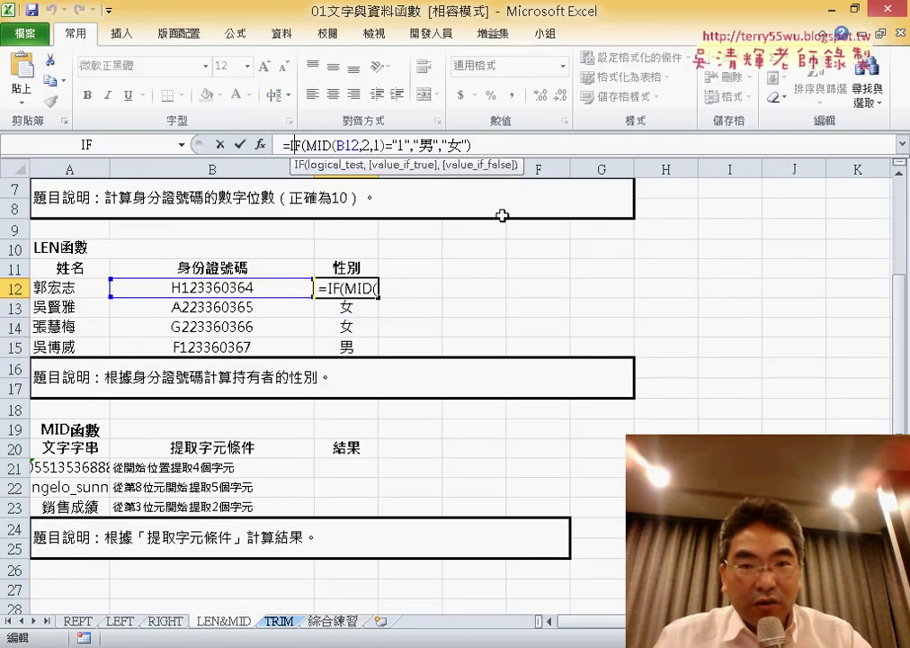
left_click(260, 144)
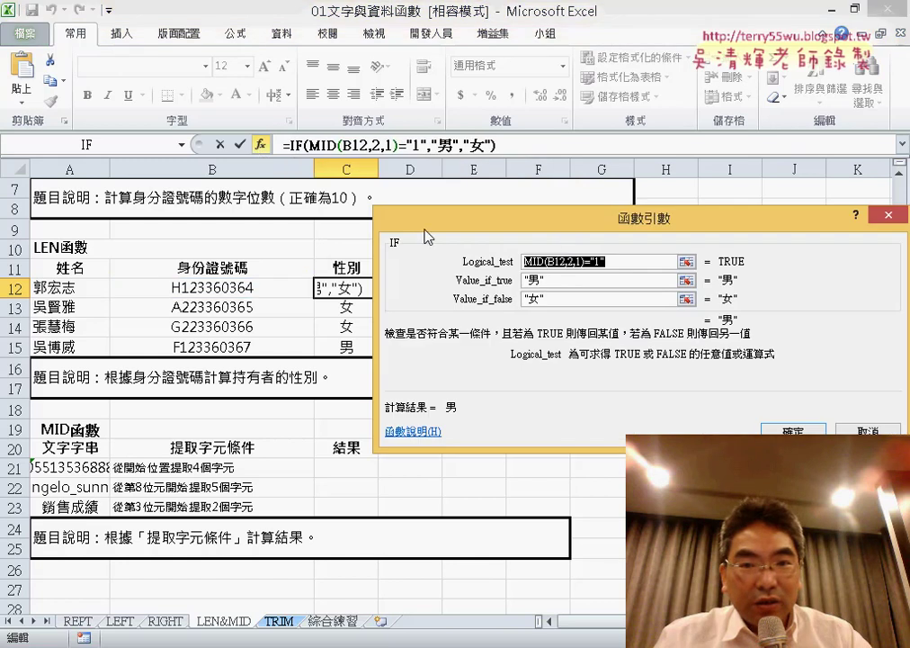
left_click_drag(565, 230, 612, 227)
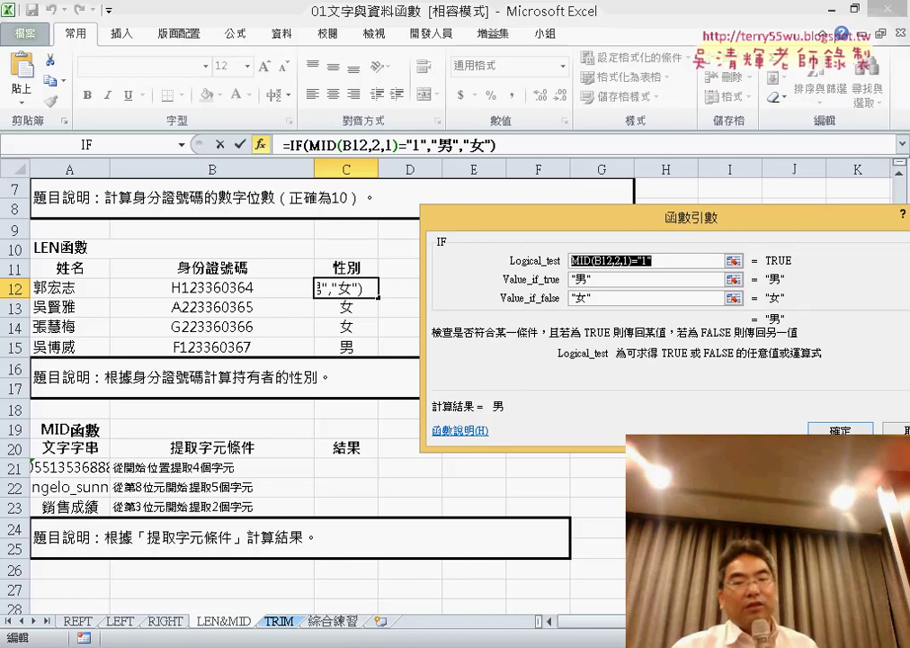
Step: Switch to the PowerPoint lecture and bring up slide 18 with the answers
key("alt+Tab")
scroll(683, 315, "down", 1)
scroll(683, 315, "down", 2)
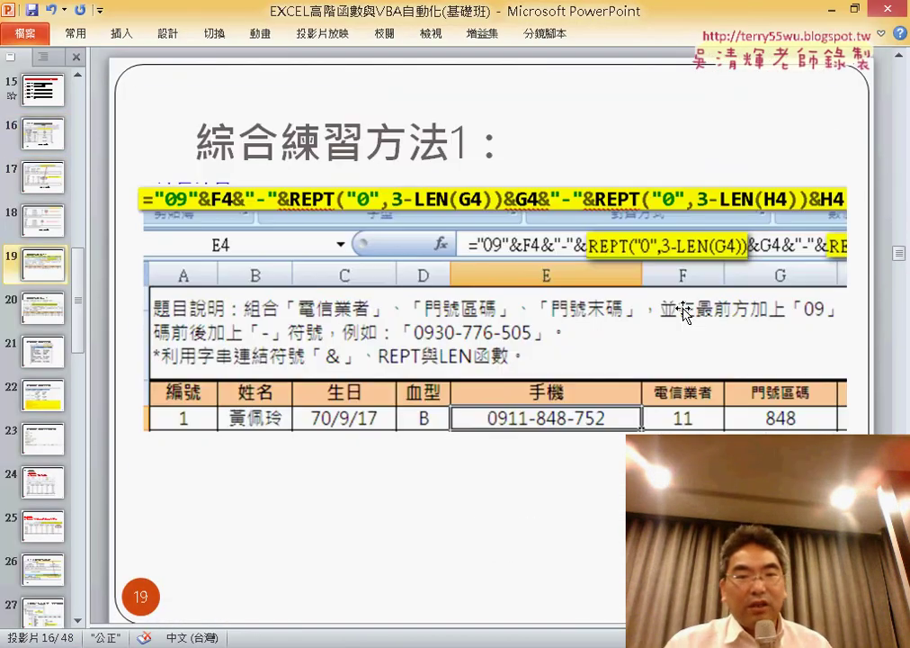
scroll(684, 311, "up", 1)
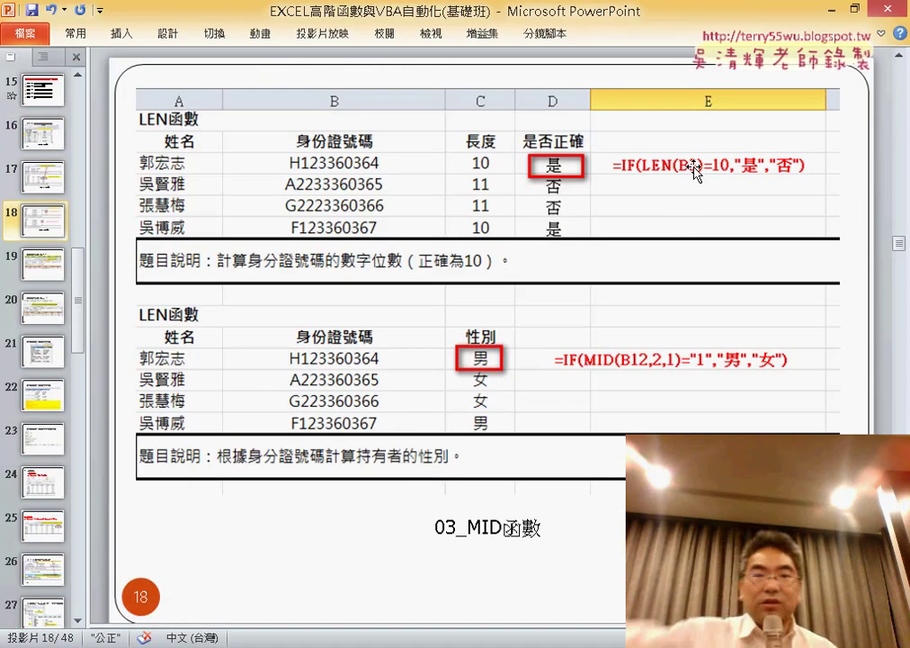